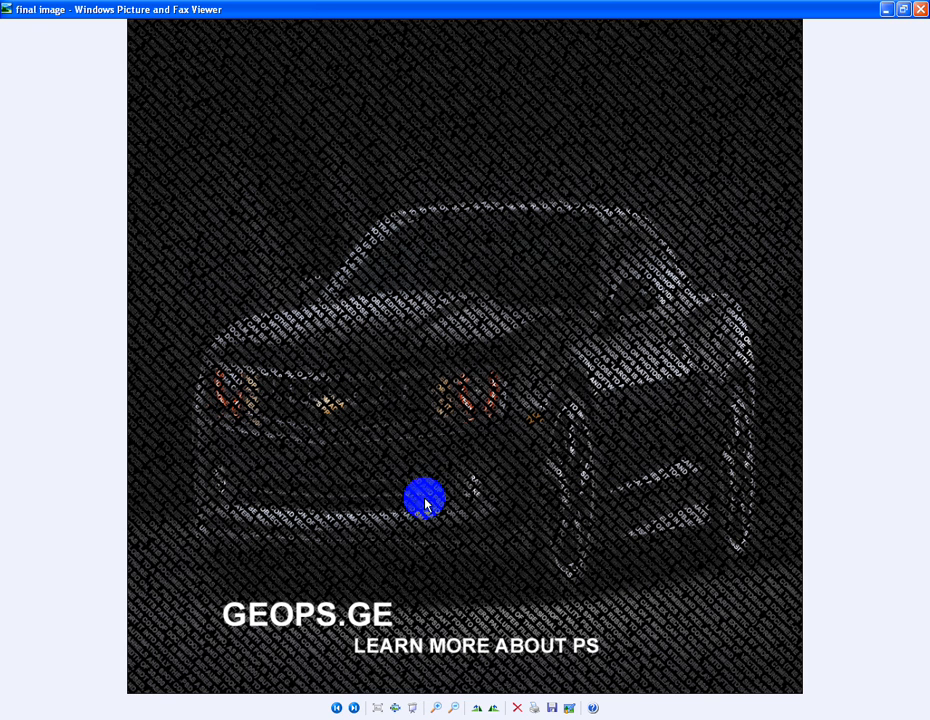
# Step: Close the final image preview, clear the folder window away, and select the black bottom layer of text.psd in Photoshop
pyautogui.click(920, 10)
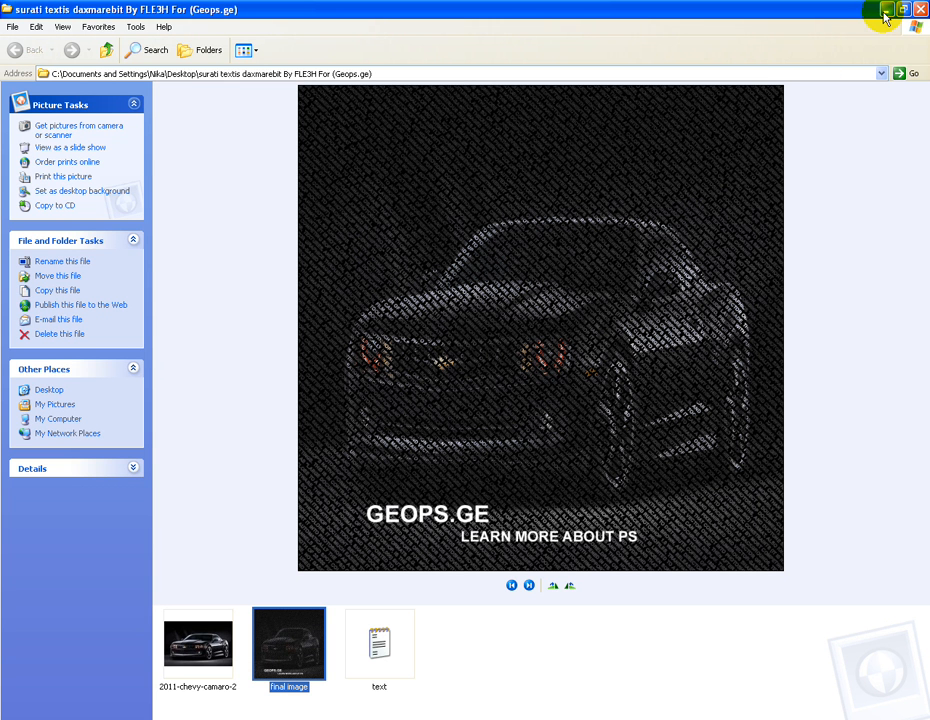
pyautogui.click(887, 11)
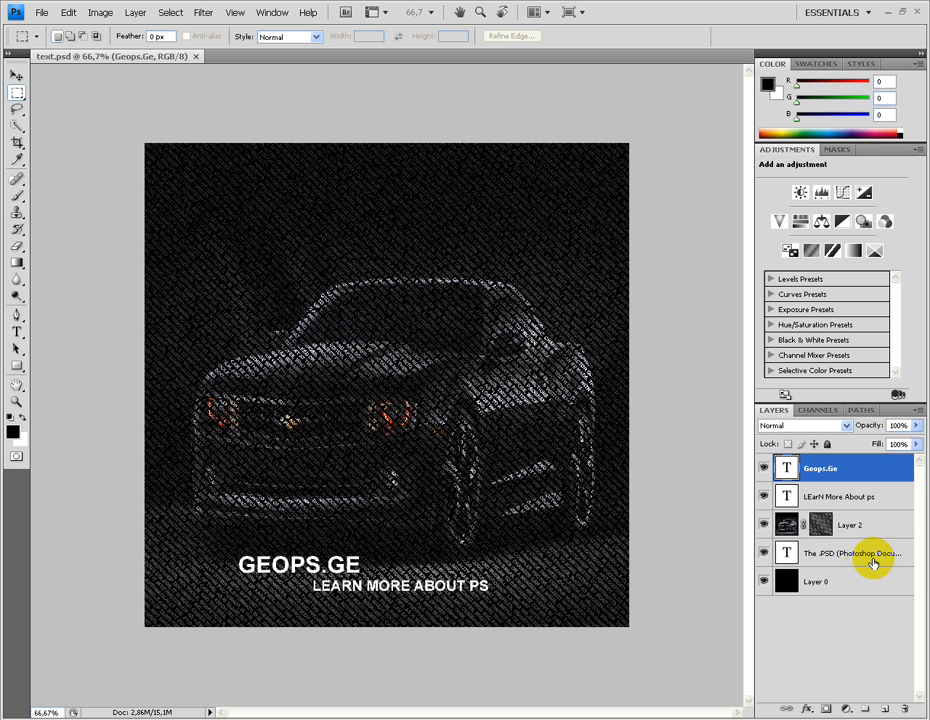
pyautogui.click(851, 582)
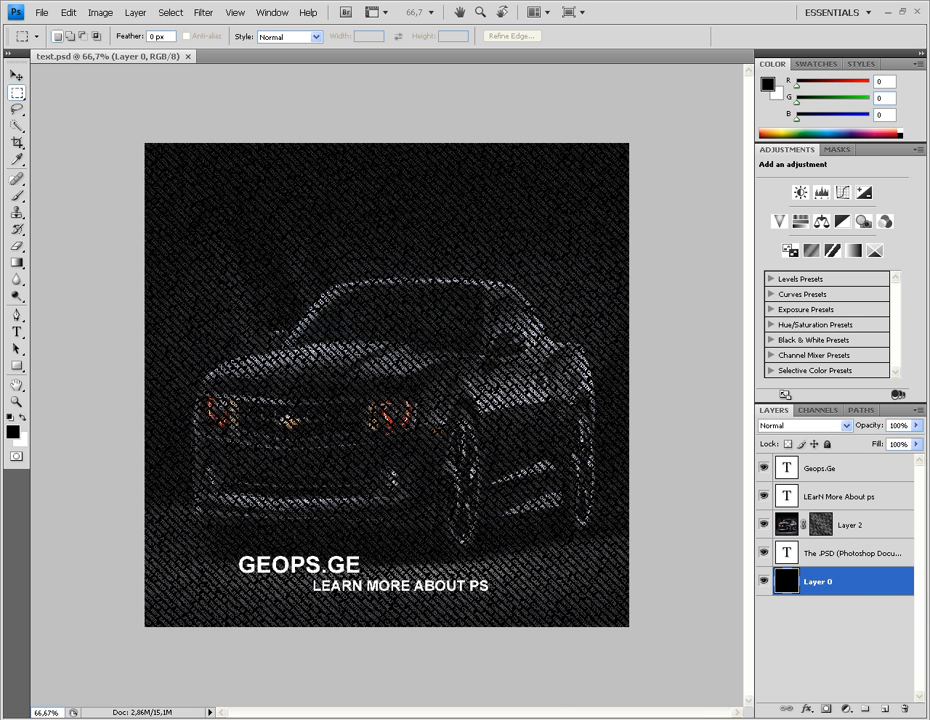
# Step: Create a new RGB document with a white background, 1000 by 1000 pixels at 72 pixels/inch
pyautogui.click(38, 11)
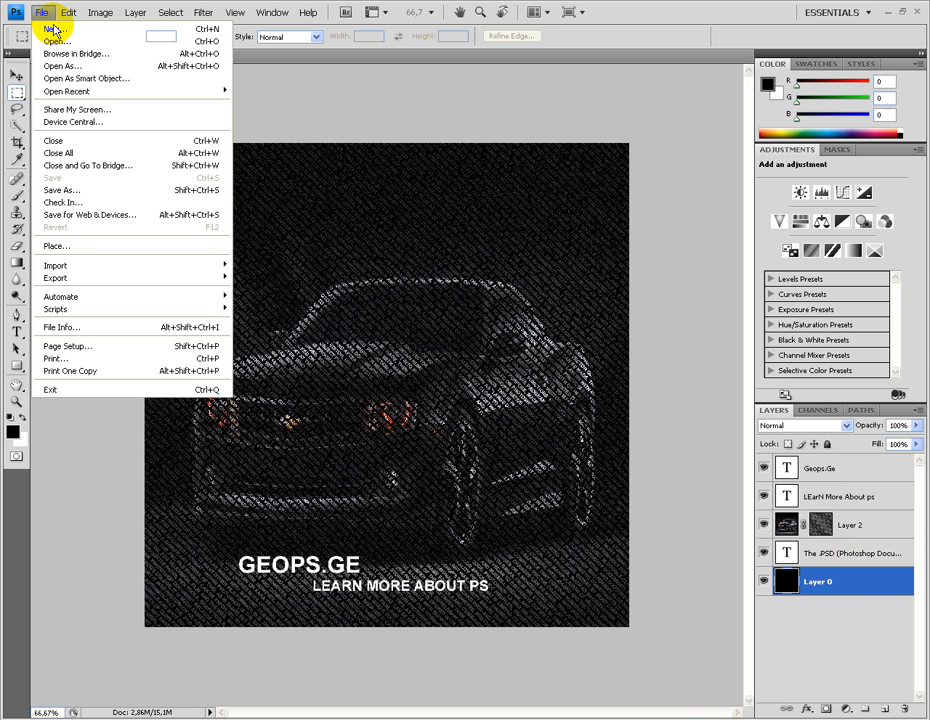
pyautogui.click(48, 28)
pyautogui.click(502, 253)
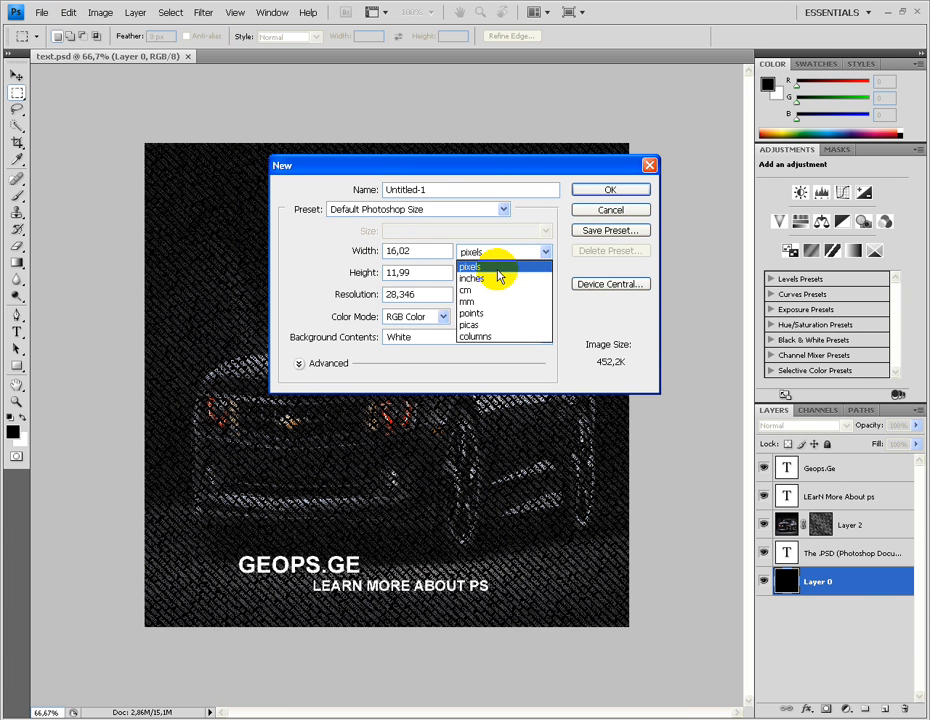
pyautogui.click(474, 266)
pyautogui.click(494, 295)
pyautogui.click(498, 304)
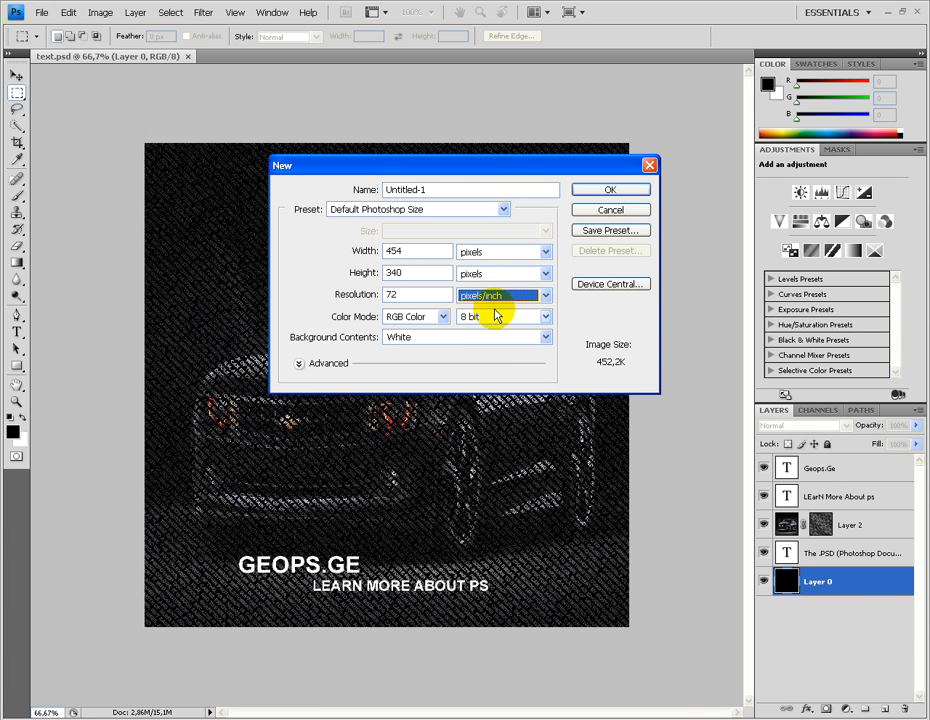
pyautogui.doubleClick(421, 255)
pyautogui.write('1000')
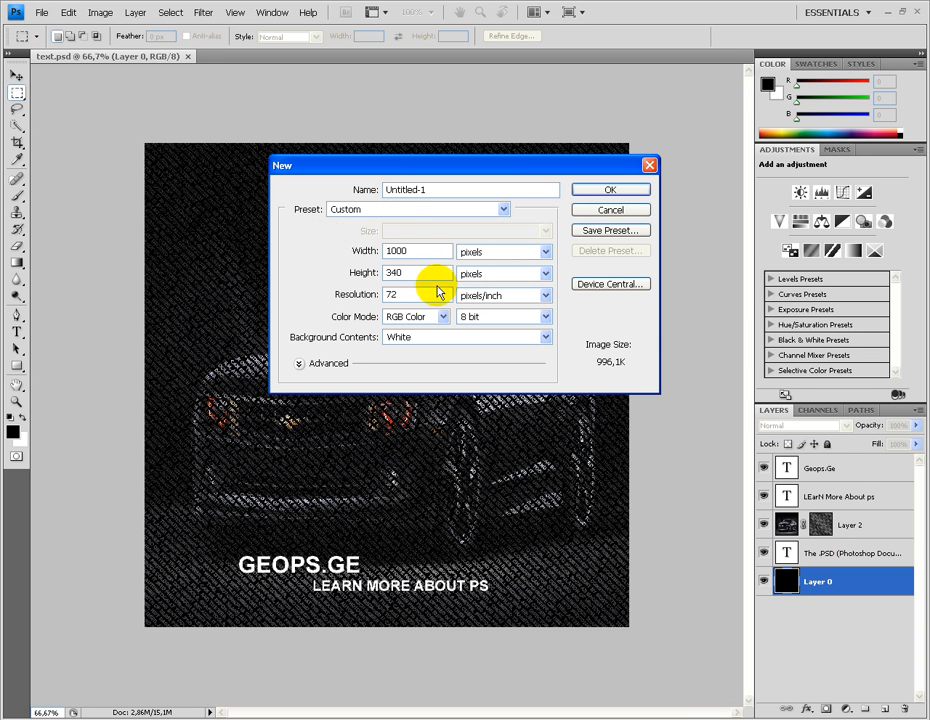
pyautogui.press('Tab')
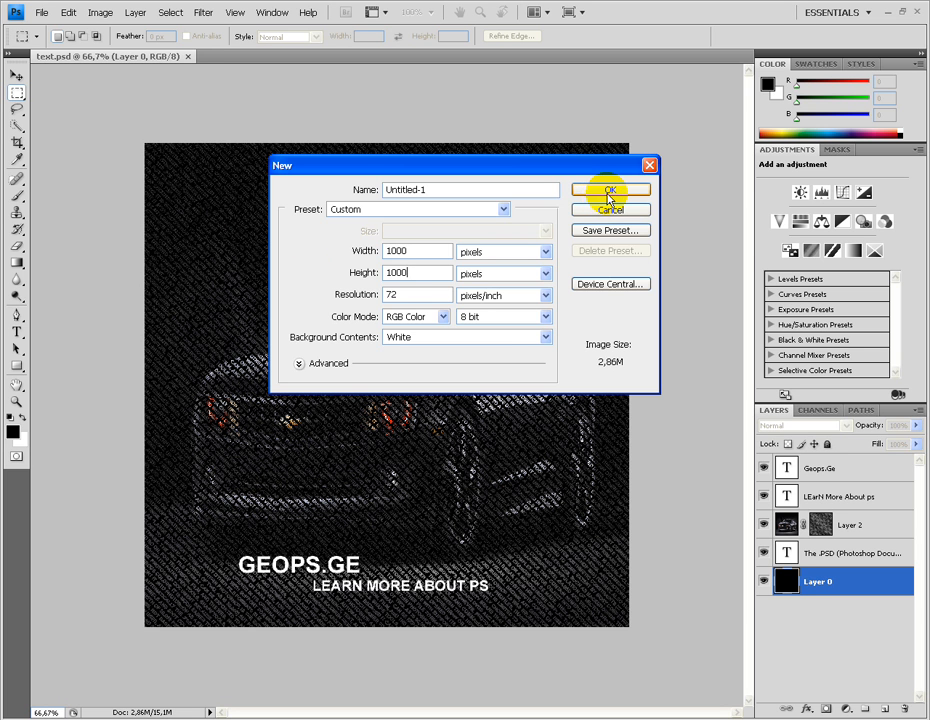
pyautogui.click(609, 192)
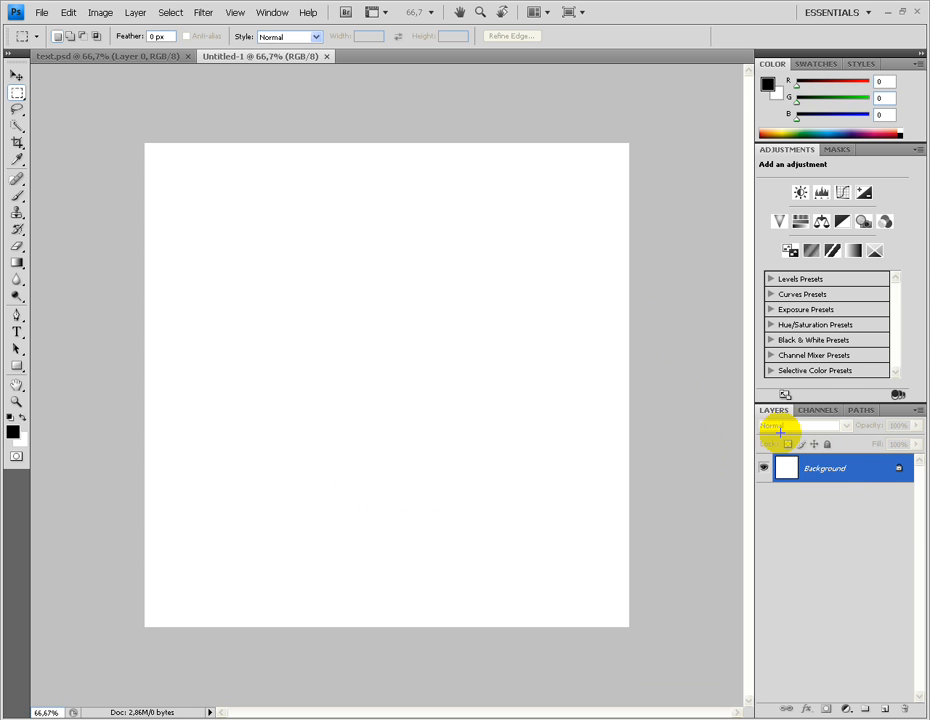
# Step: Convert the locked Background into a regular layer with default settings and expand the toolbox to two columns
pyautogui.doubleClick(849, 475)
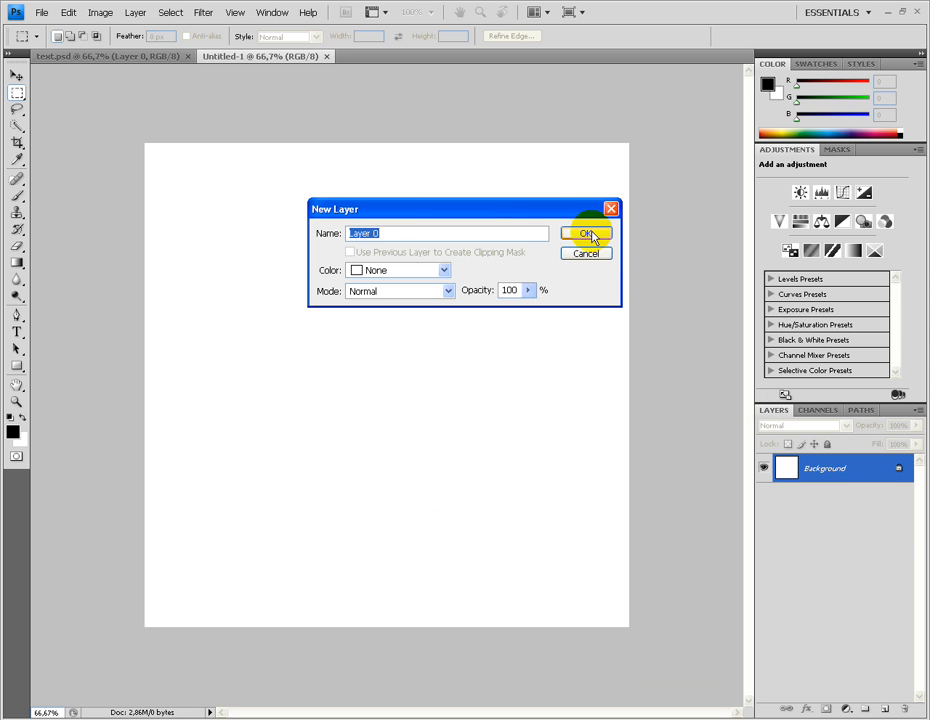
pyautogui.click(587, 234)
pyautogui.click(7, 53)
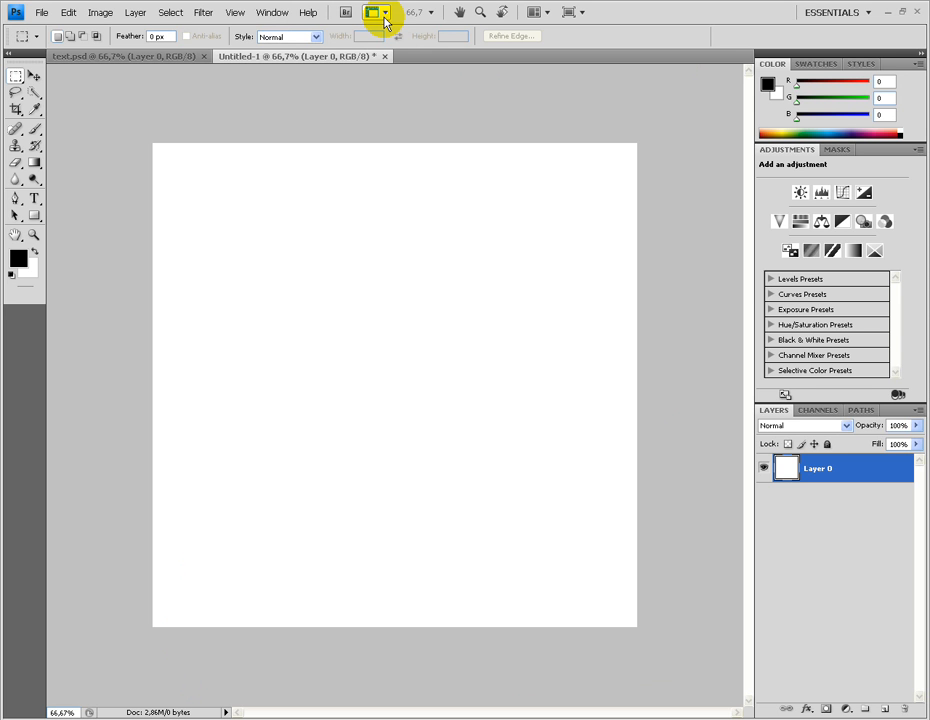
# Step: Add the Animation and Brushes panels to the workspace, collapsing Brushes to an icon
pyautogui.click(272, 12)
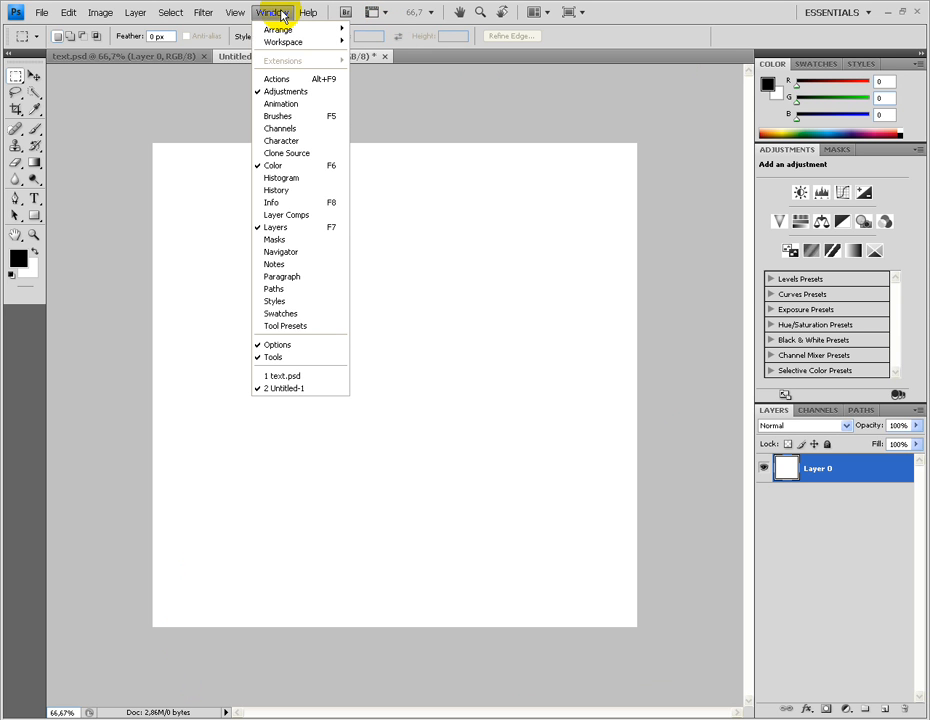
pyautogui.click(298, 104)
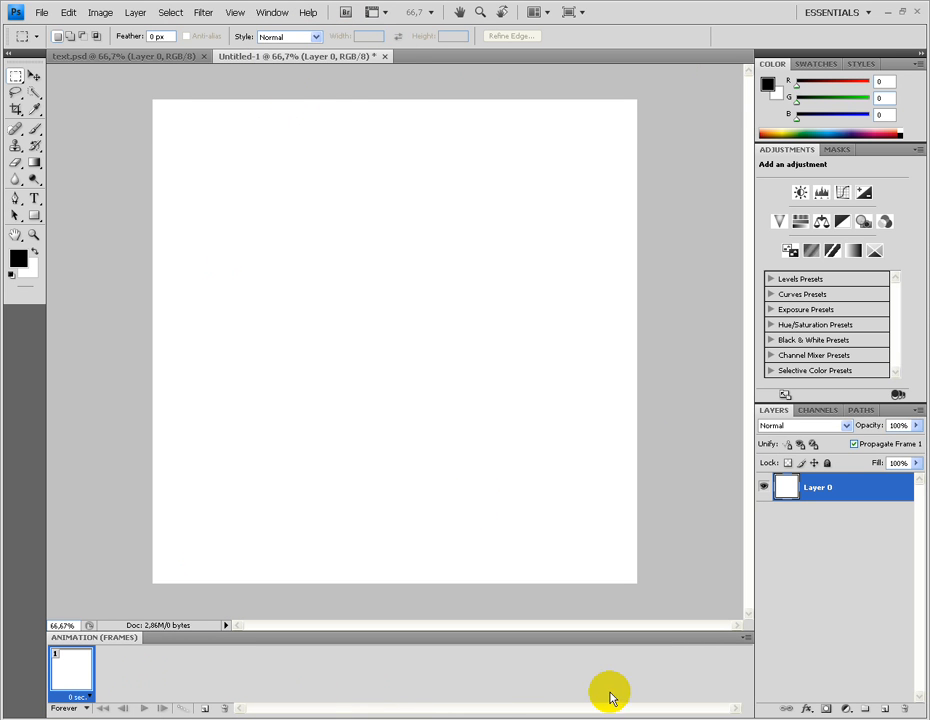
pyautogui.click(272, 12)
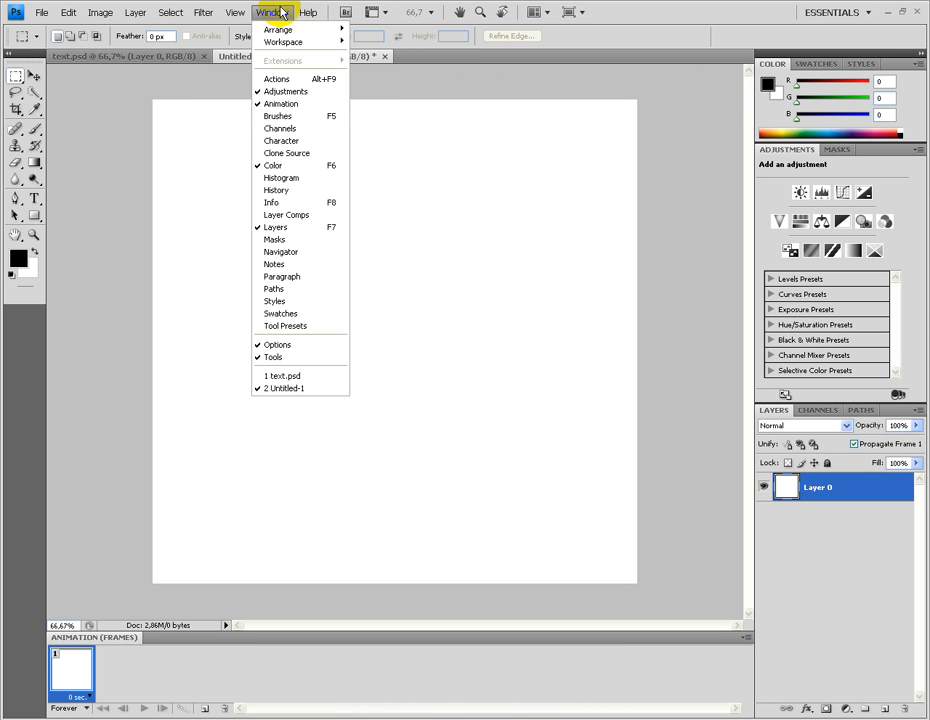
pyautogui.click(330, 118)
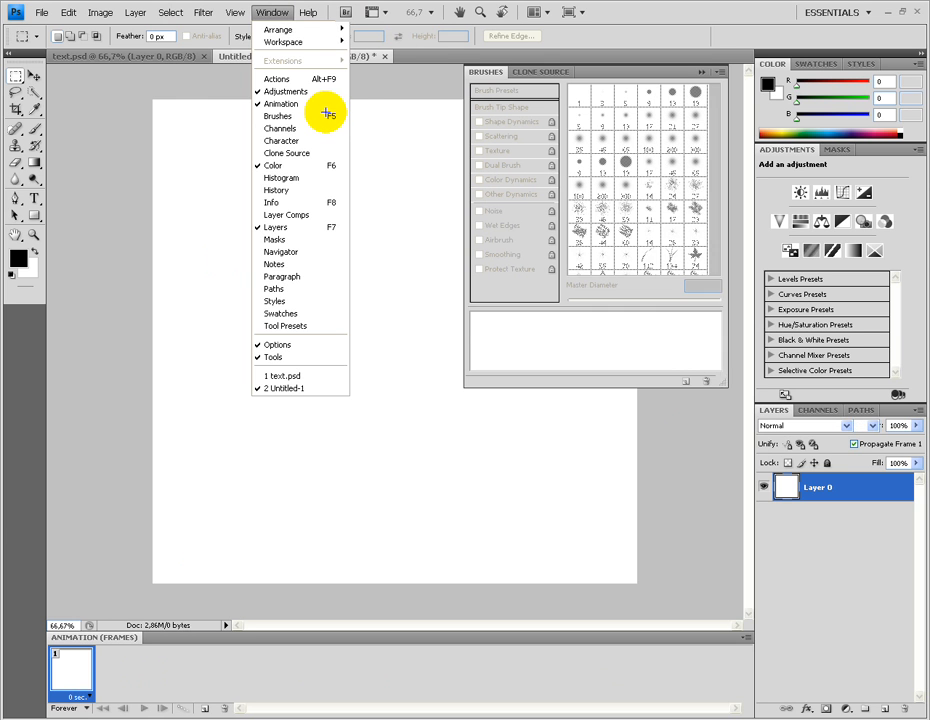
pyautogui.click(703, 74)
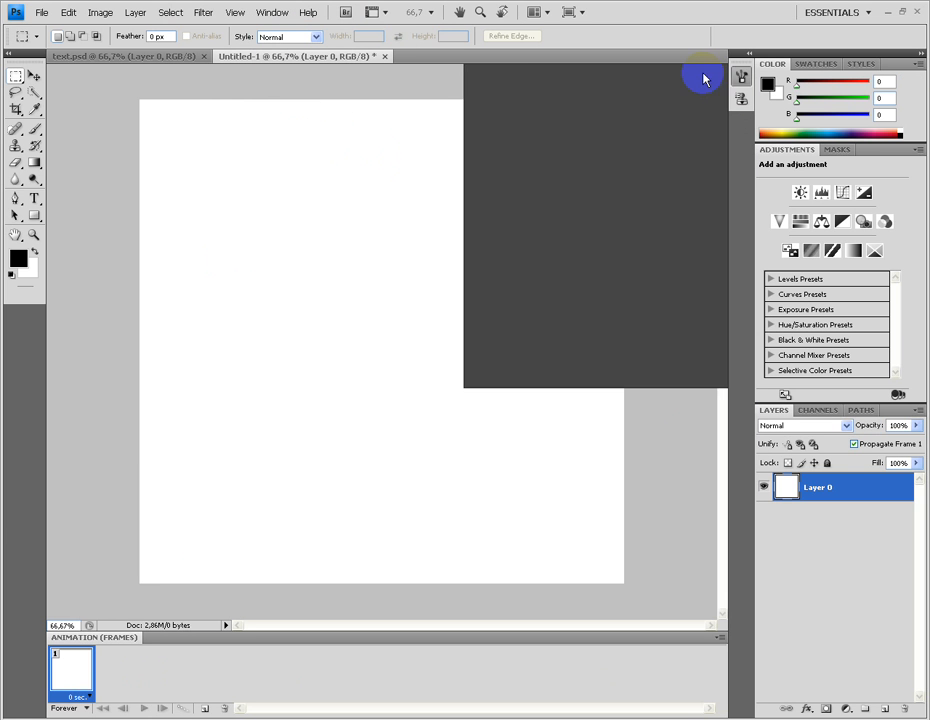
# Step: Add the Character and History panels to the workspace and collapse both to icons
pyautogui.click(272, 12)
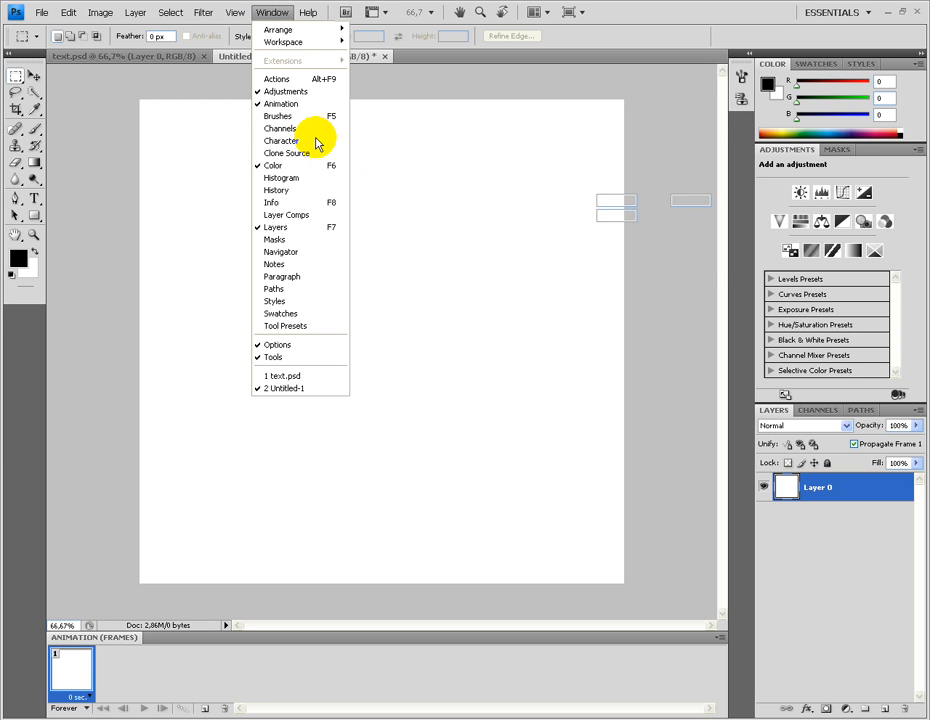
pyautogui.click(318, 141)
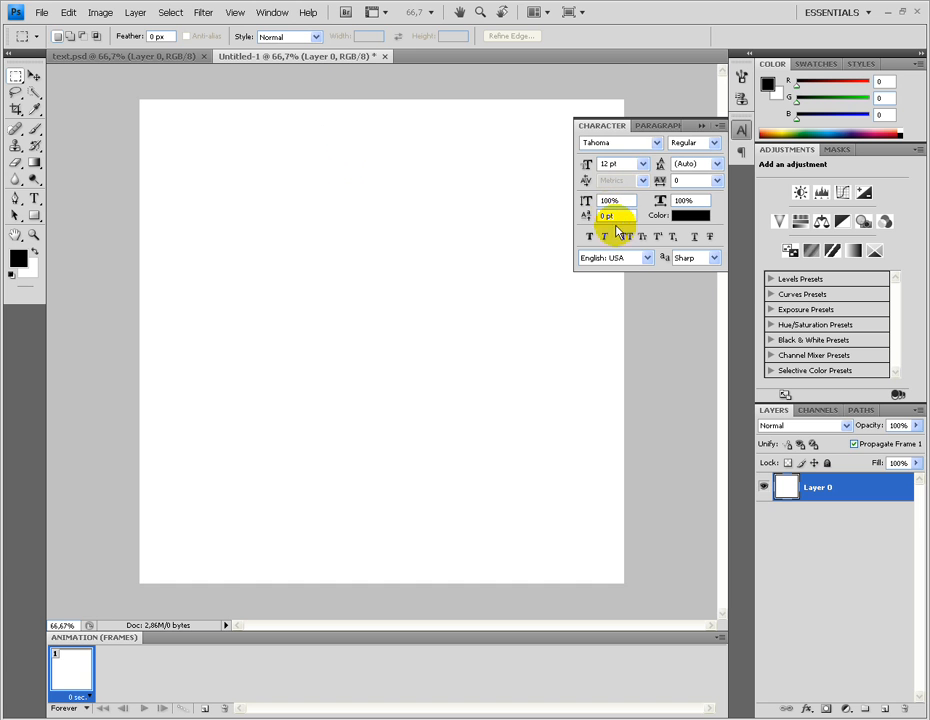
pyautogui.click(700, 127)
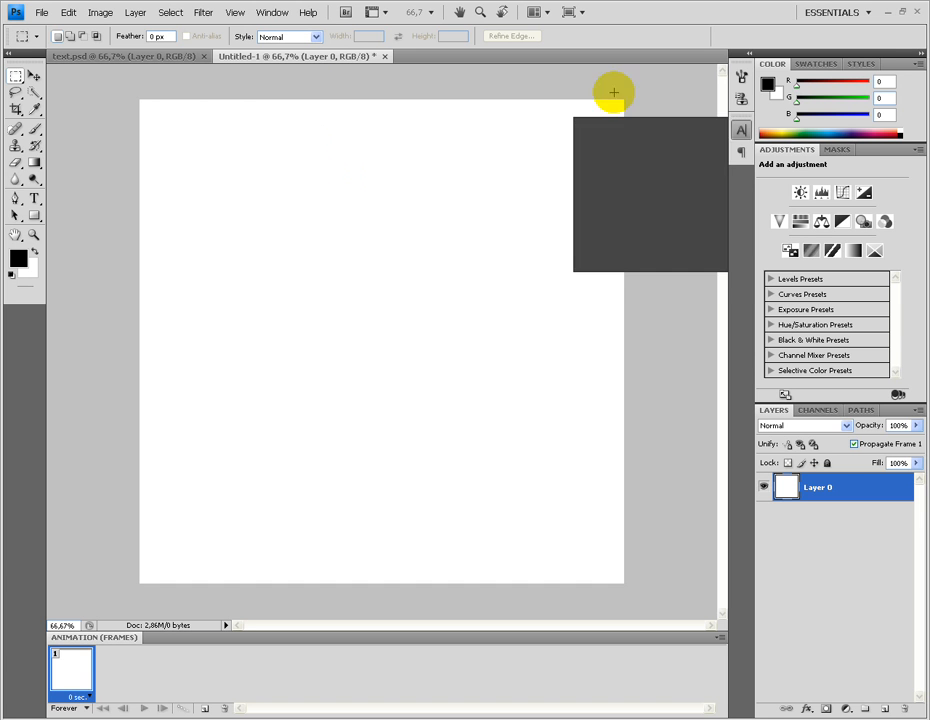
pyautogui.click(278, 12)
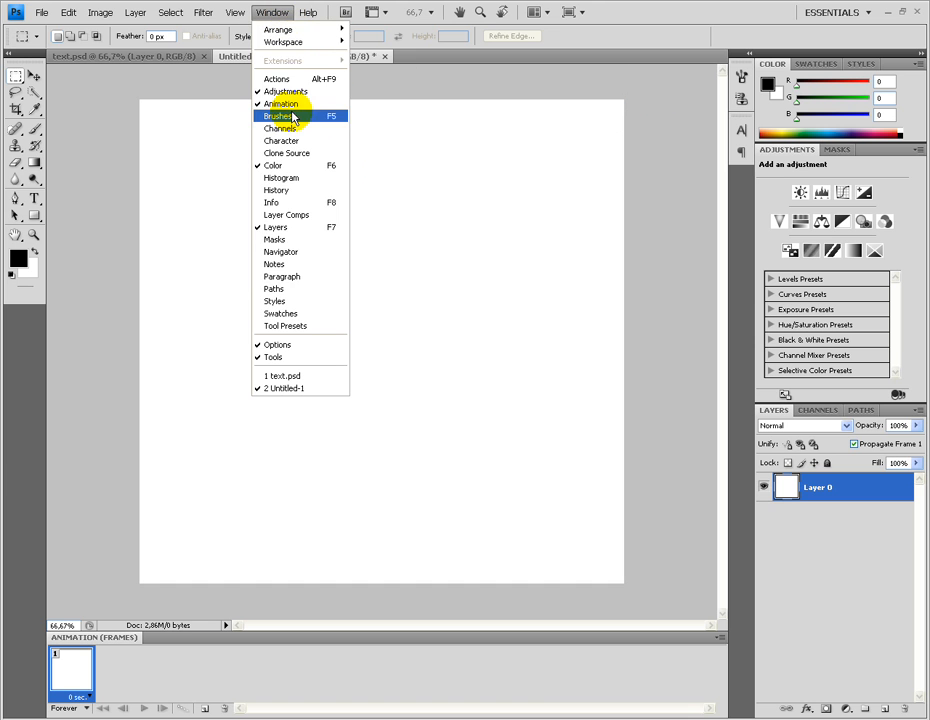
pyautogui.click(276, 190)
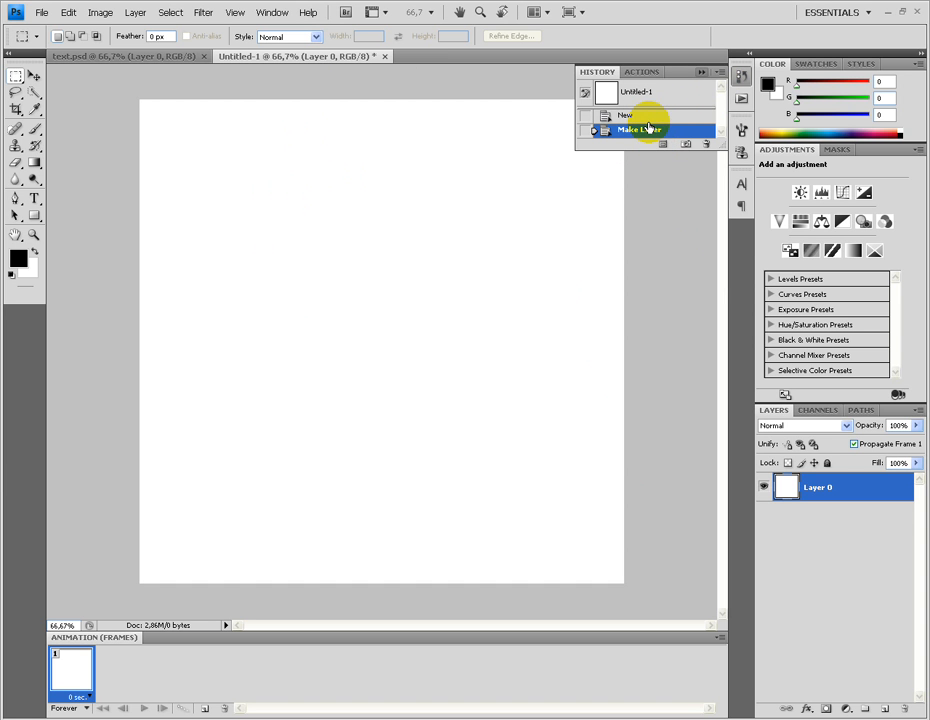
pyautogui.click(705, 73)
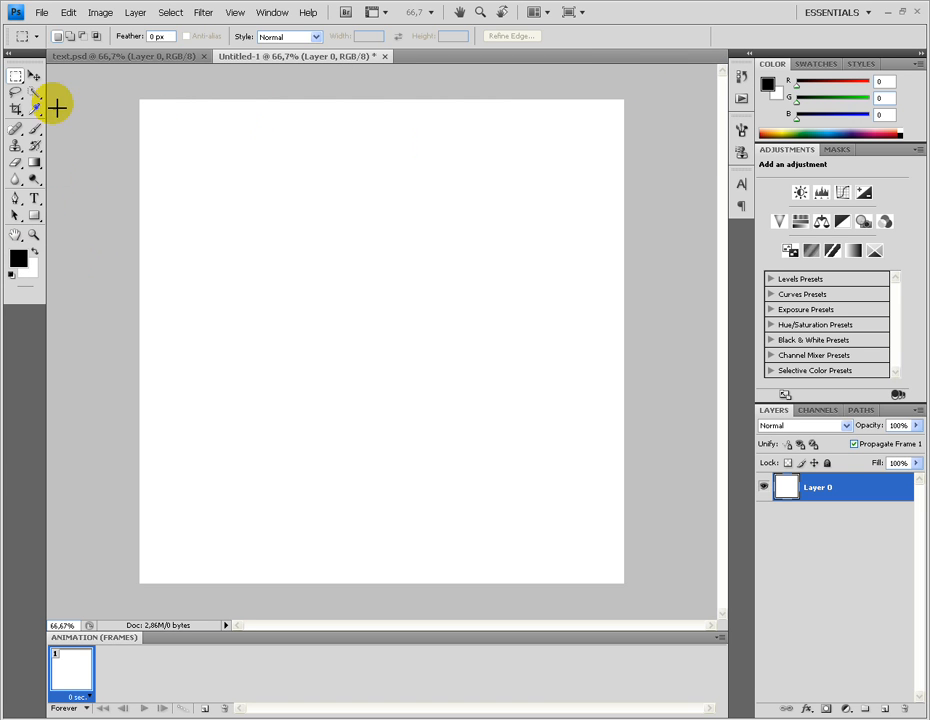
# Step: Fill the white layer with the black foreground colour using the Paint Bucket Tool
pyautogui.moveTo(34, 162); pyautogui.dragTo(66, 179)
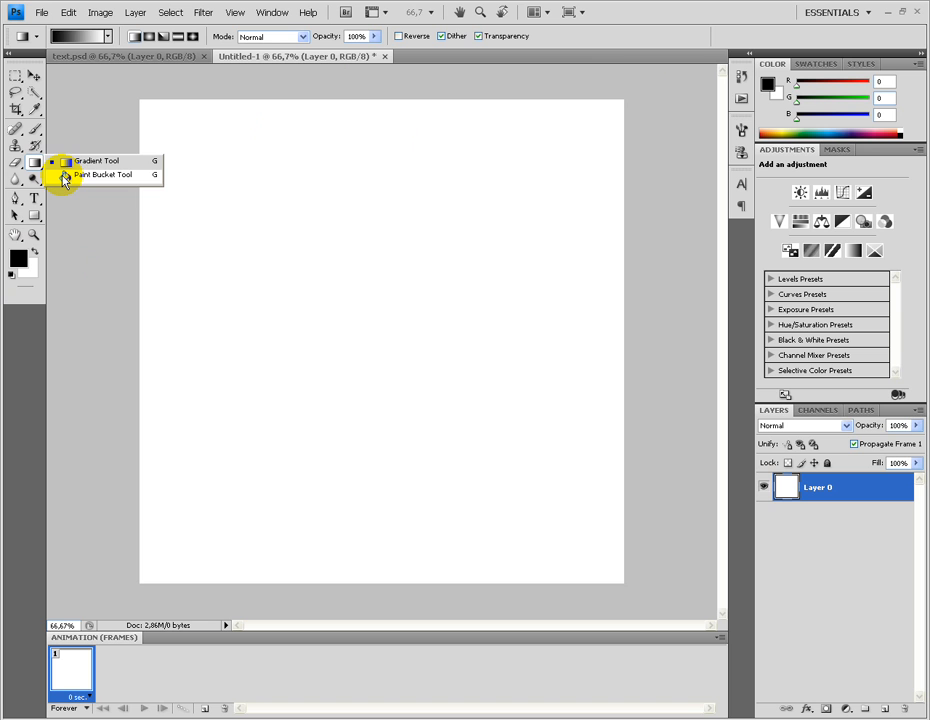
pyautogui.moveTo(64, 179); pyautogui.dragTo(64, 177)
pyautogui.click(220, 203)
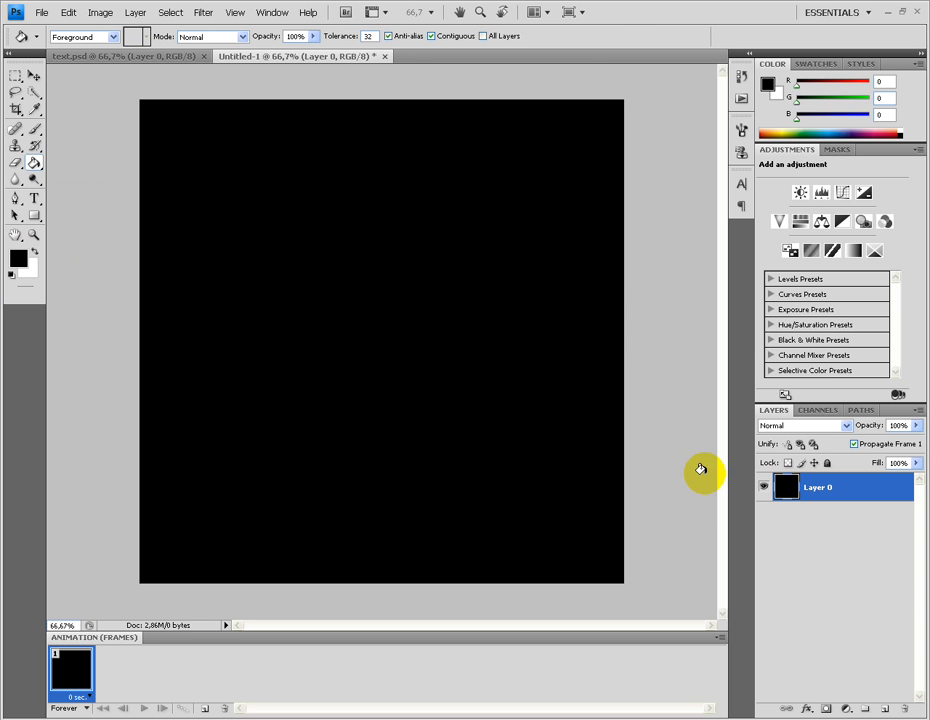
pyautogui.click(455, 264)
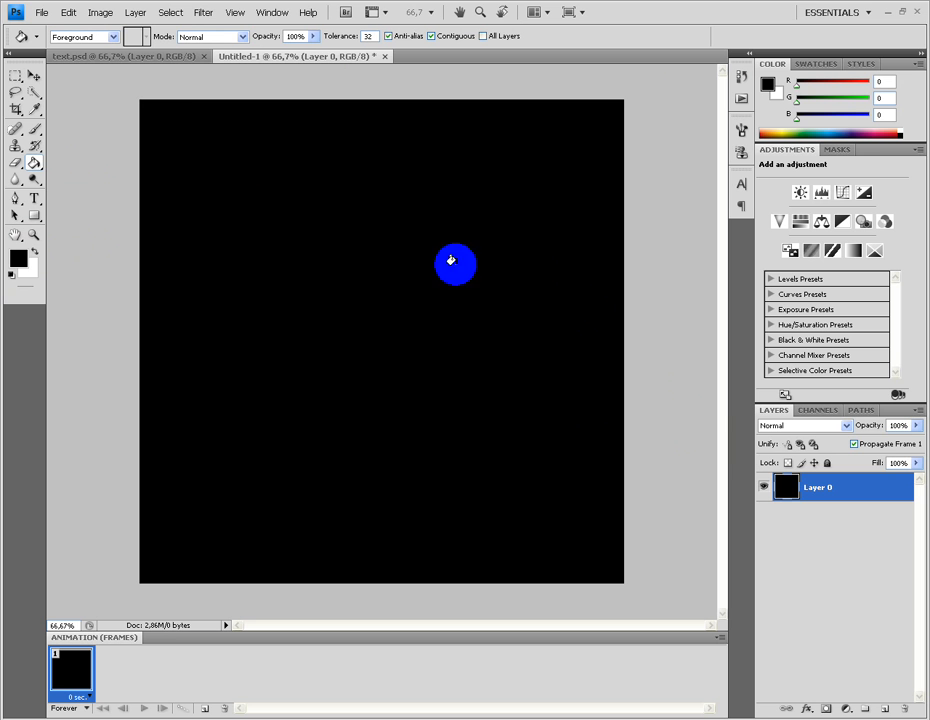
# Step: Inspect the long text layer in text.psd and copy the entire contents of the text file in Notepad
pyautogui.click(170, 57)
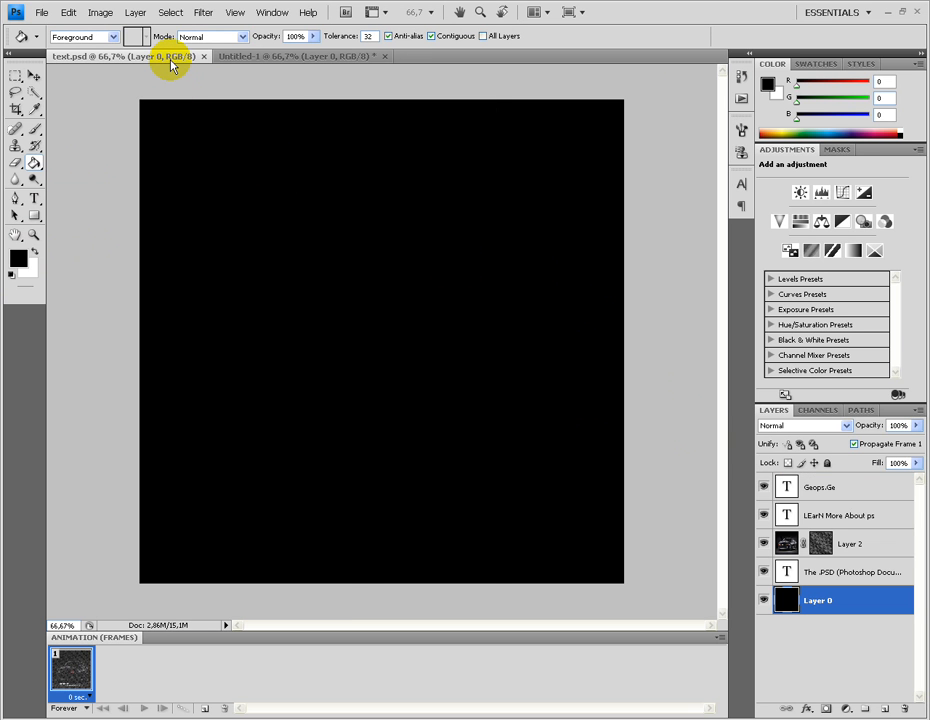
pyautogui.click(838, 572)
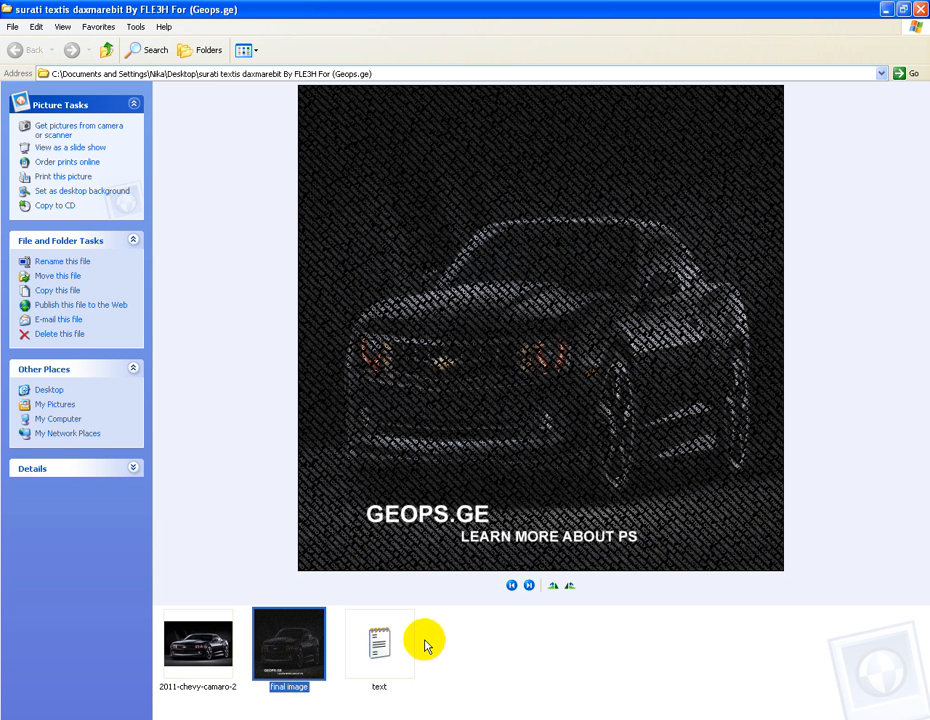
pyautogui.click(385, 645)
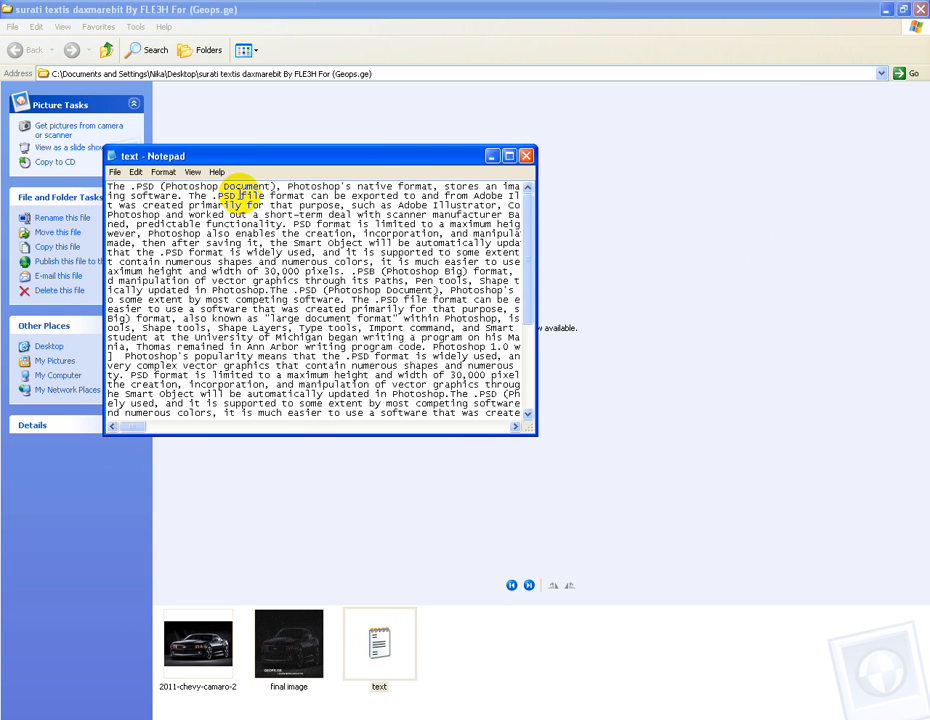
pyautogui.rightClick(240, 197)
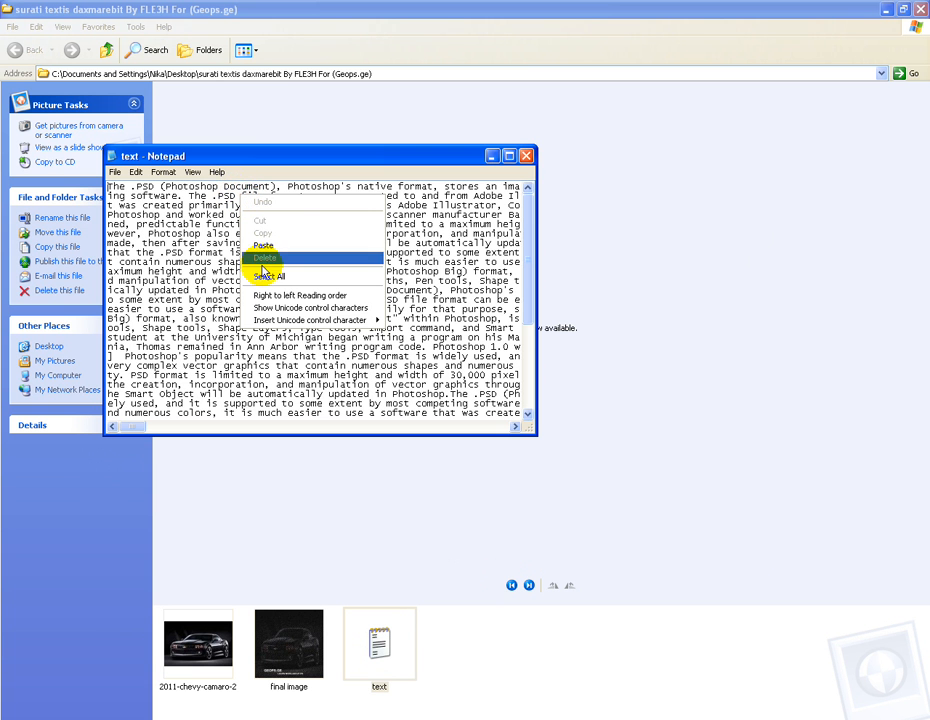
pyautogui.click(298, 279)
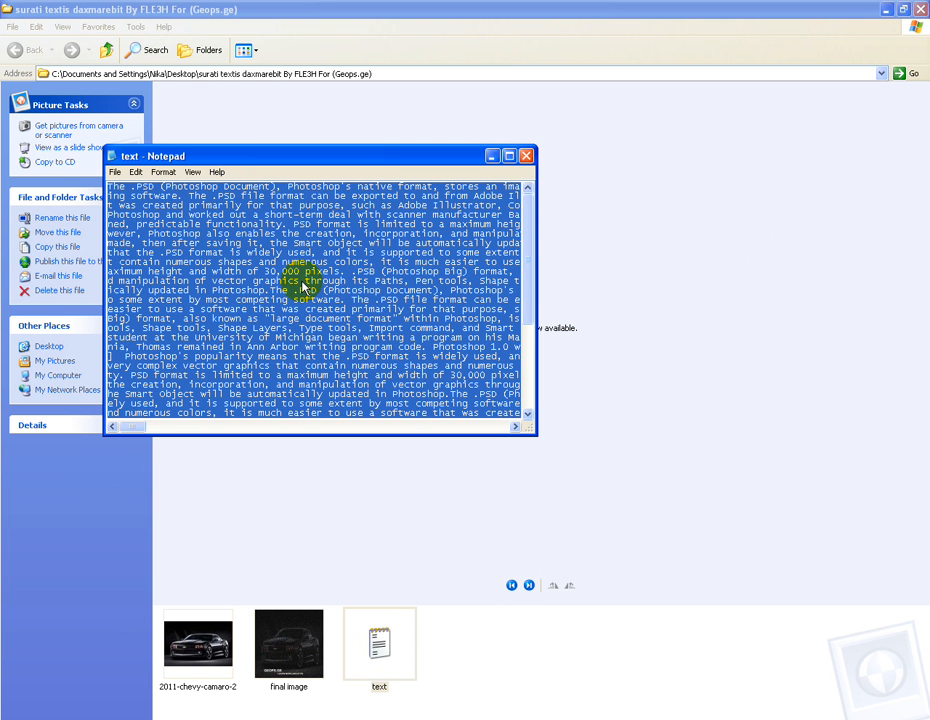
pyautogui.rightClick(302, 287)
pyautogui.click(335, 319)
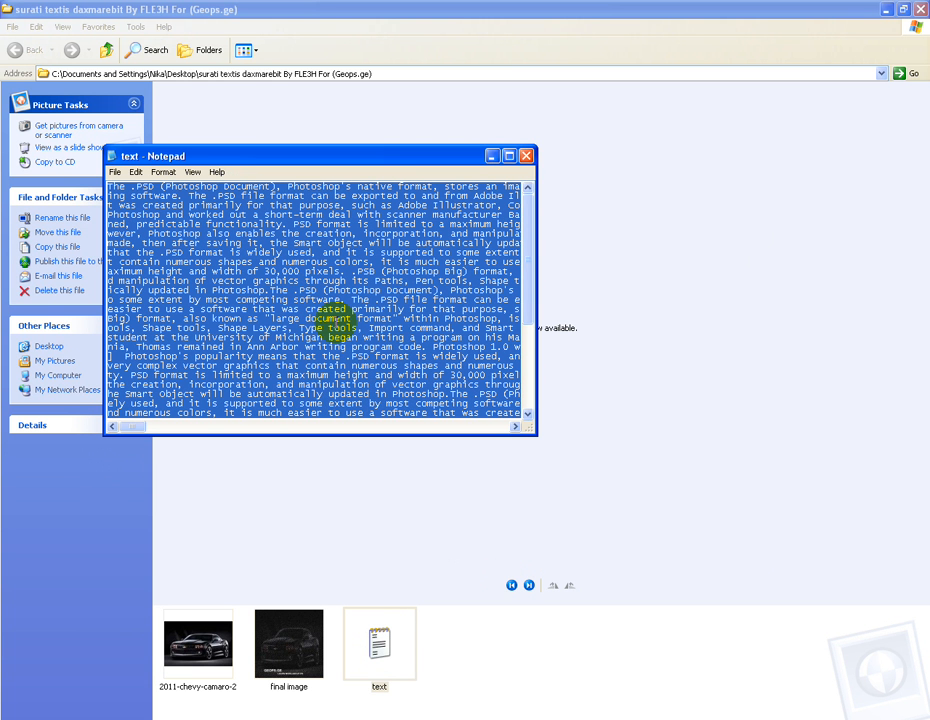
pyautogui.click(491, 156)
# Step: Switch back to Photoshop and draw a paragraph text box in Untitled-1 that extends slightly past all four canvas edges
pyautogui.click(322, 718)
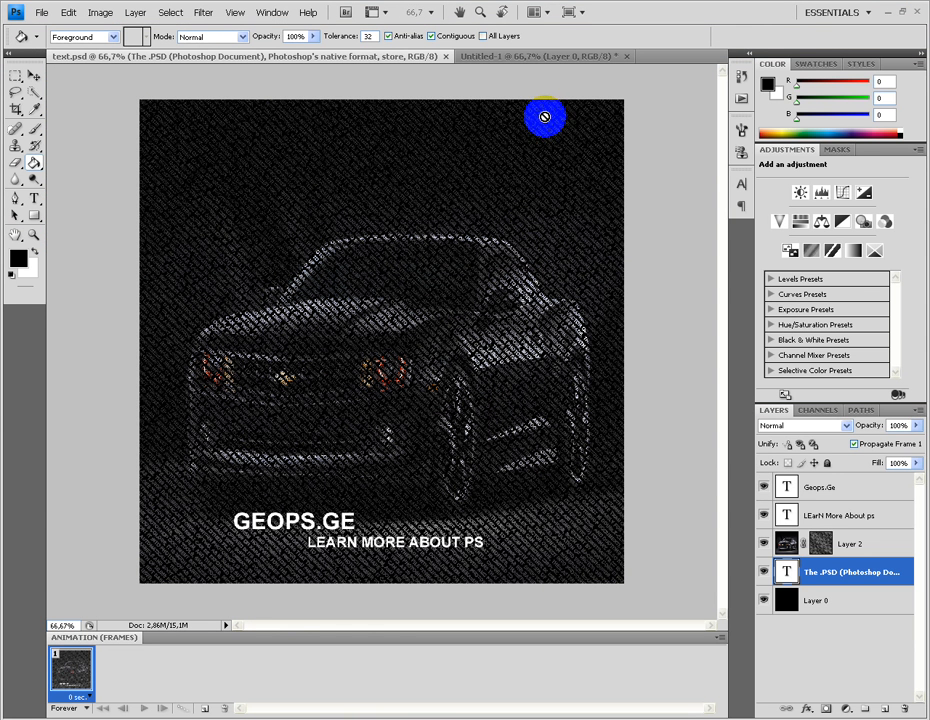
pyautogui.click(544, 57)
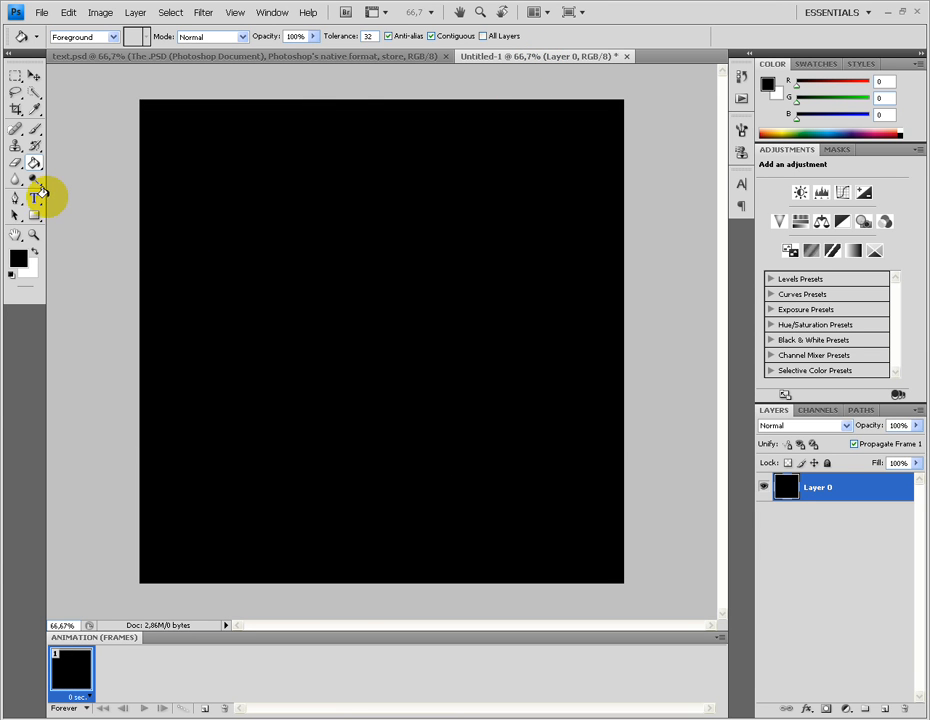
pyautogui.click(40, 206)
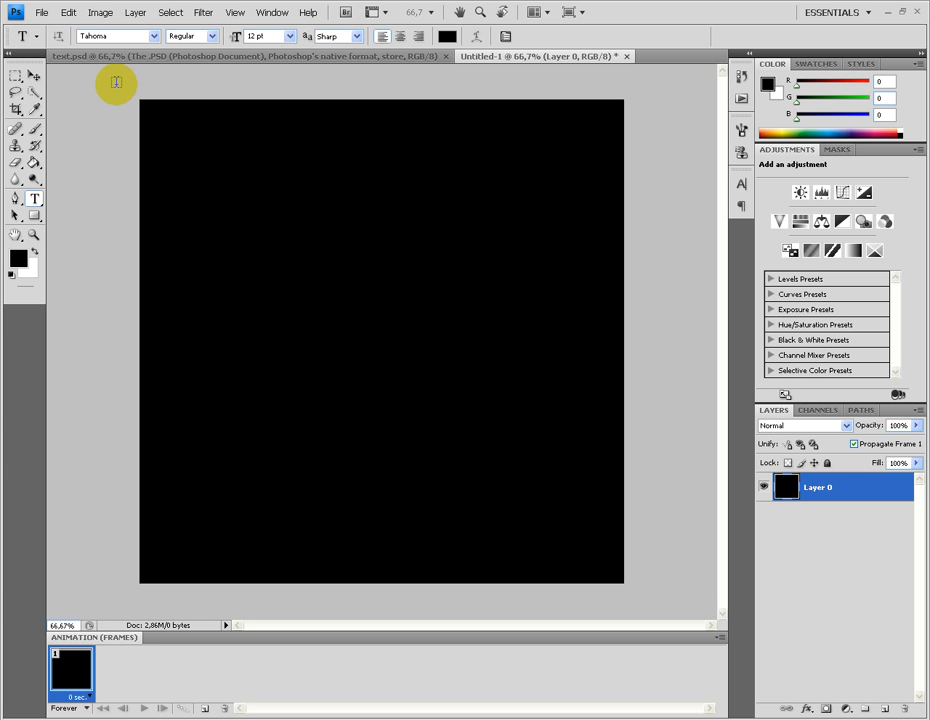
pyautogui.moveTo(75, 70); pyautogui.dragTo(691, 602)
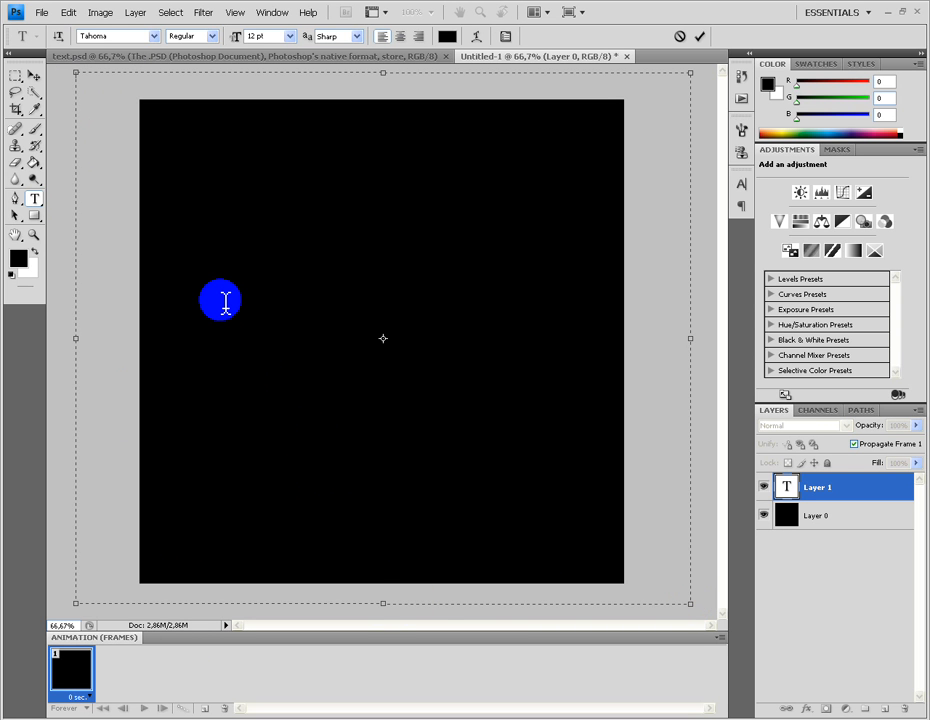
# Step: Paste the copied text into the new paragraph text box on Layer 1
pyautogui.rightClick(226, 302)
pyautogui.click(277, 352)
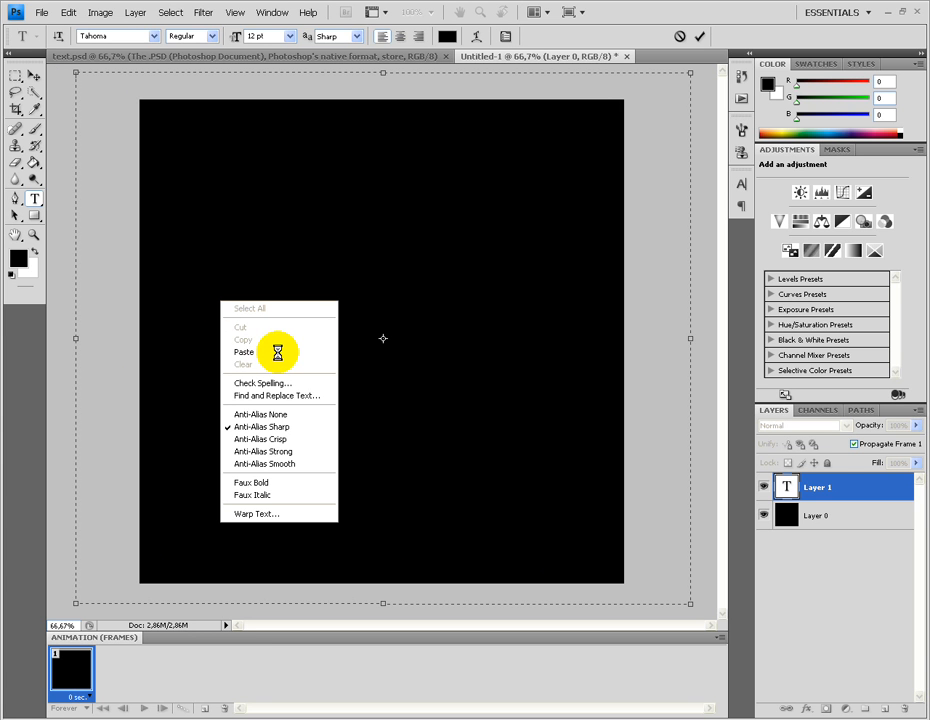
pyautogui.click(280, 353)
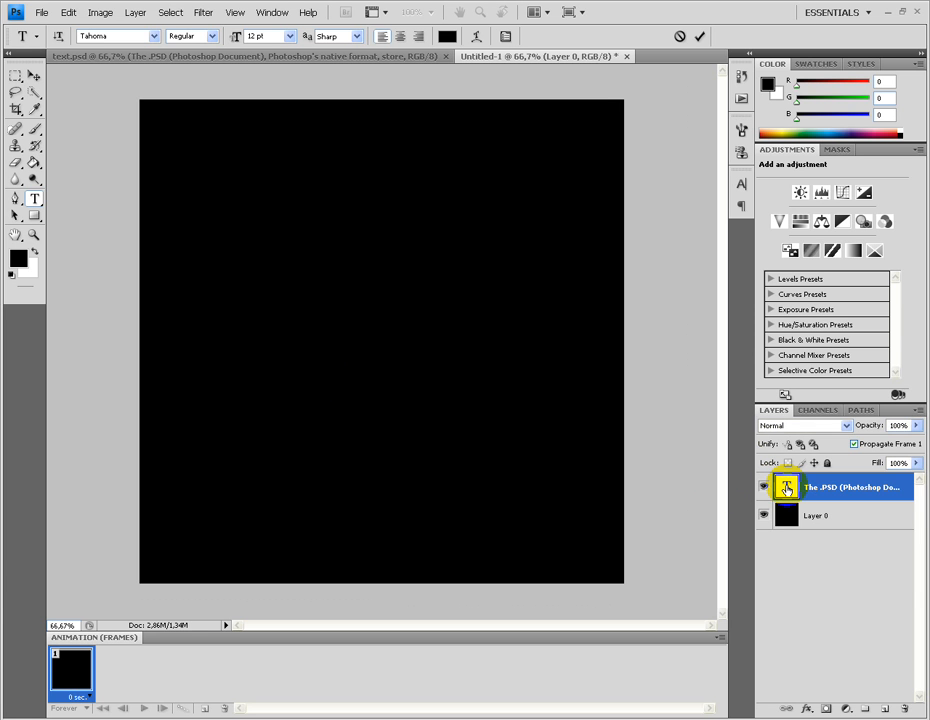
# Step: Select all of the pasted text and pick a near-white shade for it in the text colour picker
pyautogui.doubleClick(787, 487)
pyautogui.click(447, 36)
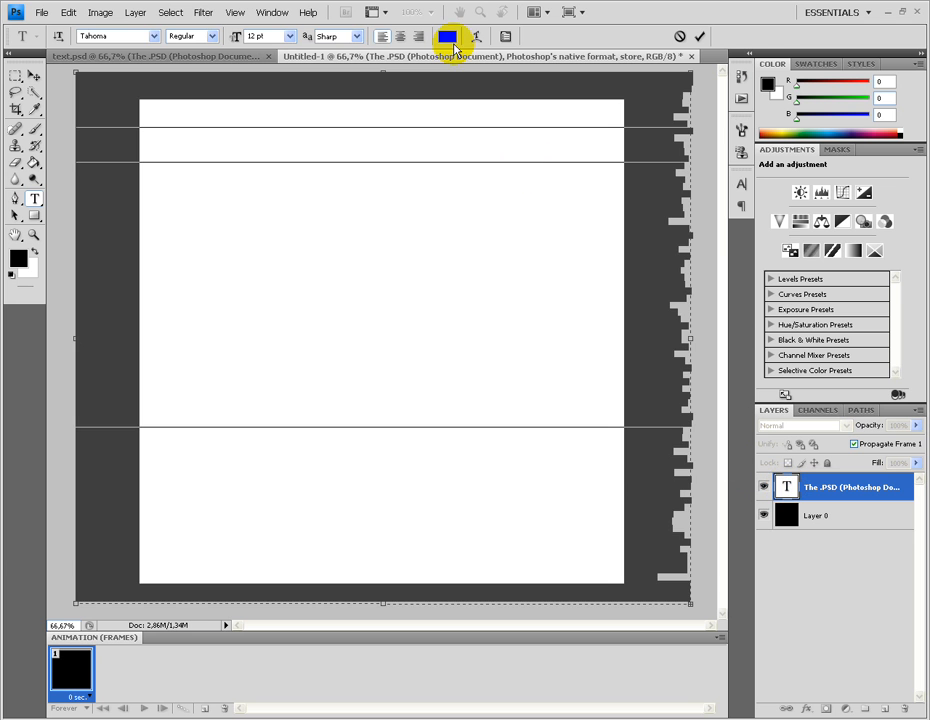
pyautogui.click(222, 149)
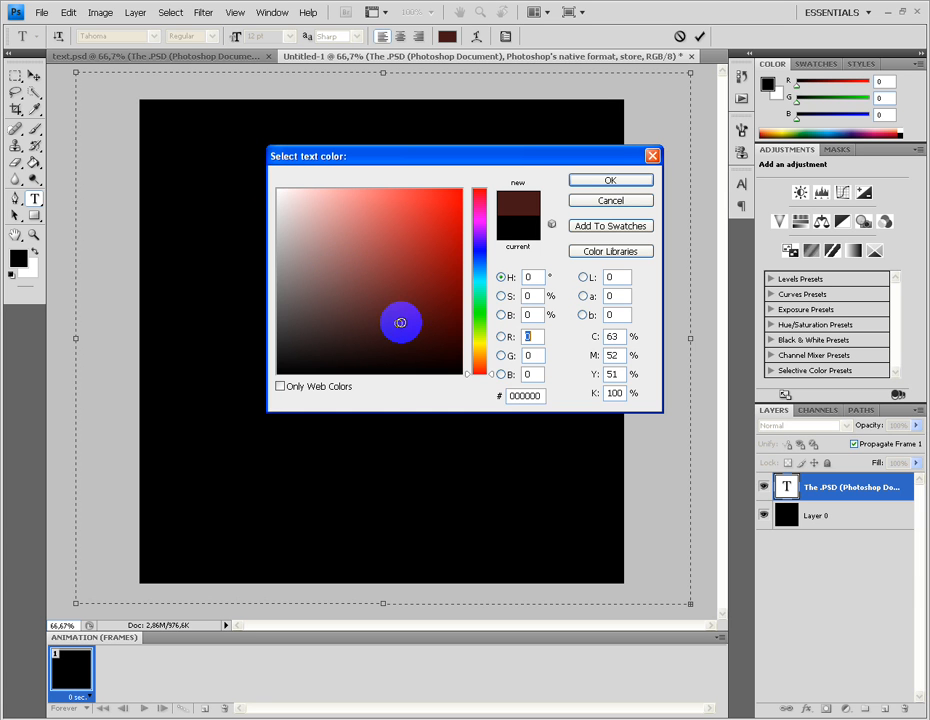
pyautogui.moveTo(278, 179); pyautogui.dragTo(310, 229)
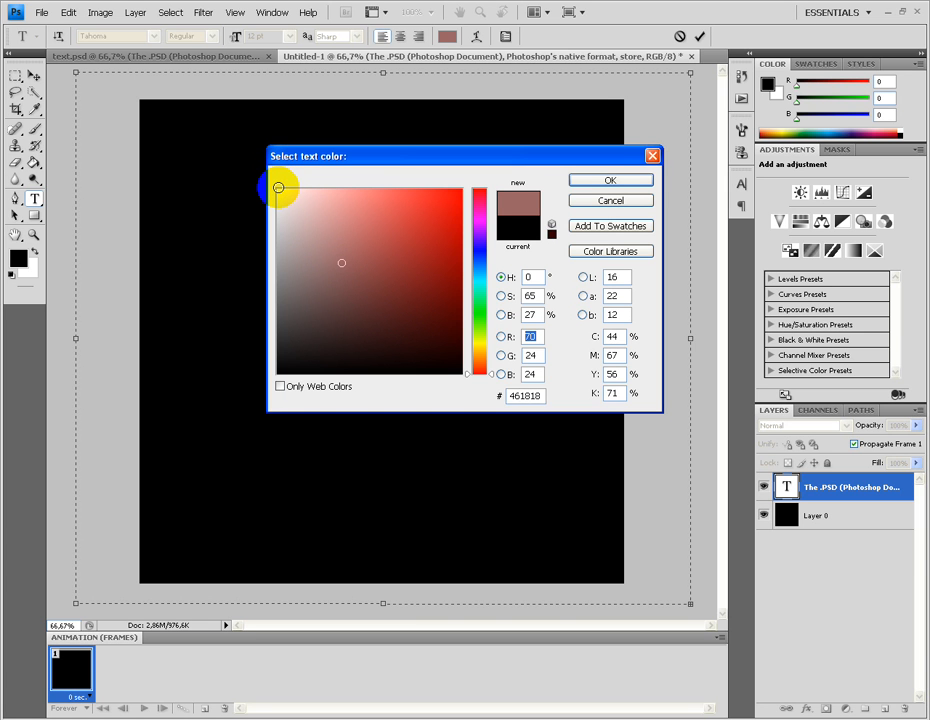
pyautogui.click(398, 324)
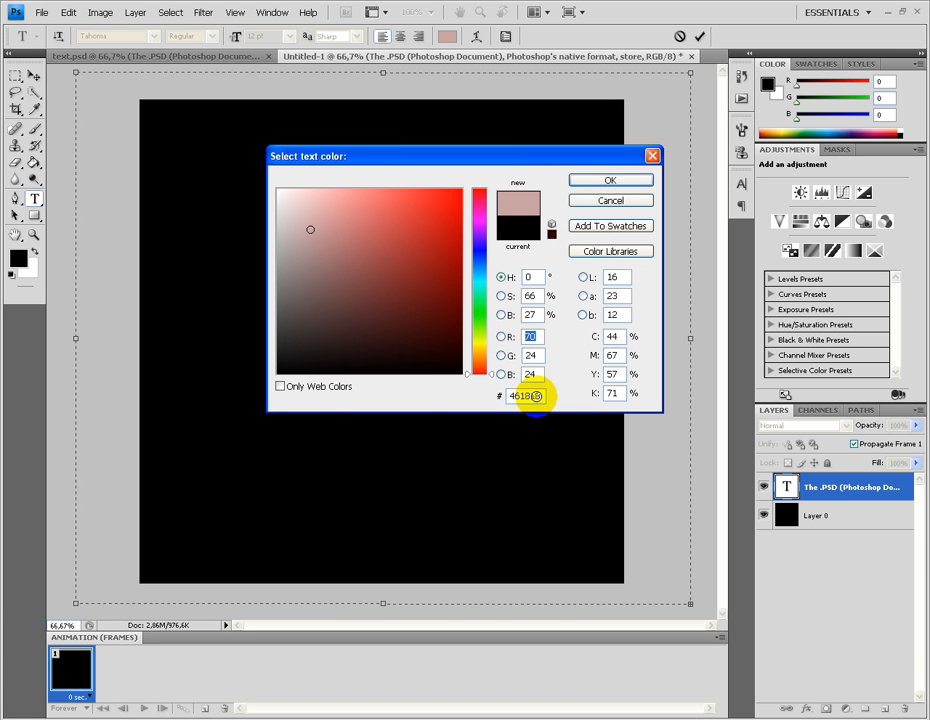
pyautogui.click(279, 191)
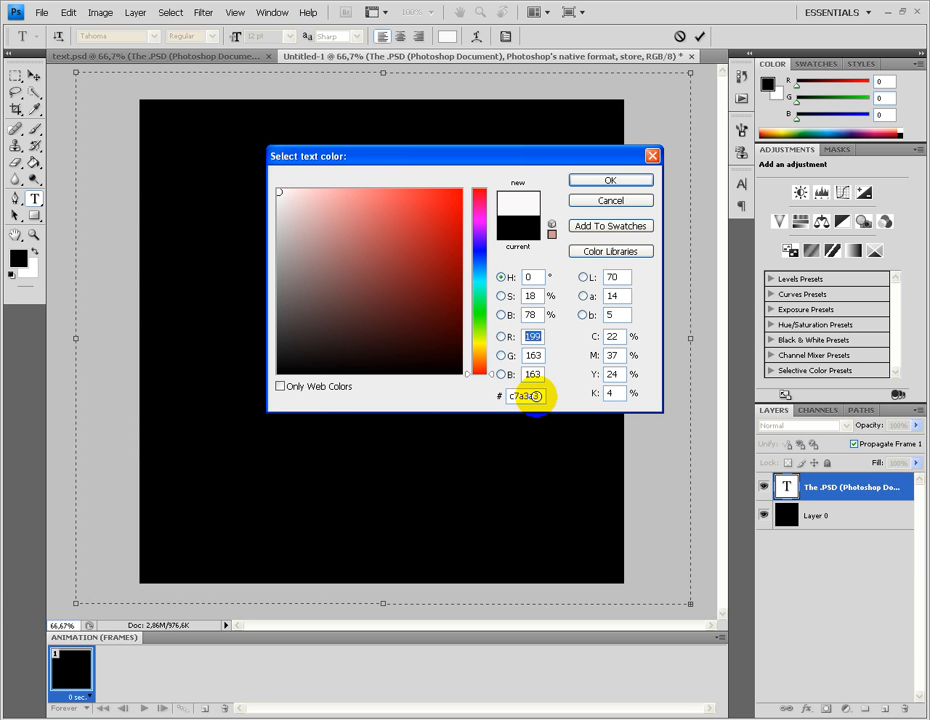
# Step: Set the text colour to pure white with hex value ffffff
pyautogui.doubleClick(536, 396)
pyautogui.write('fbf9f9')
pyautogui.doubleClick(536, 396)
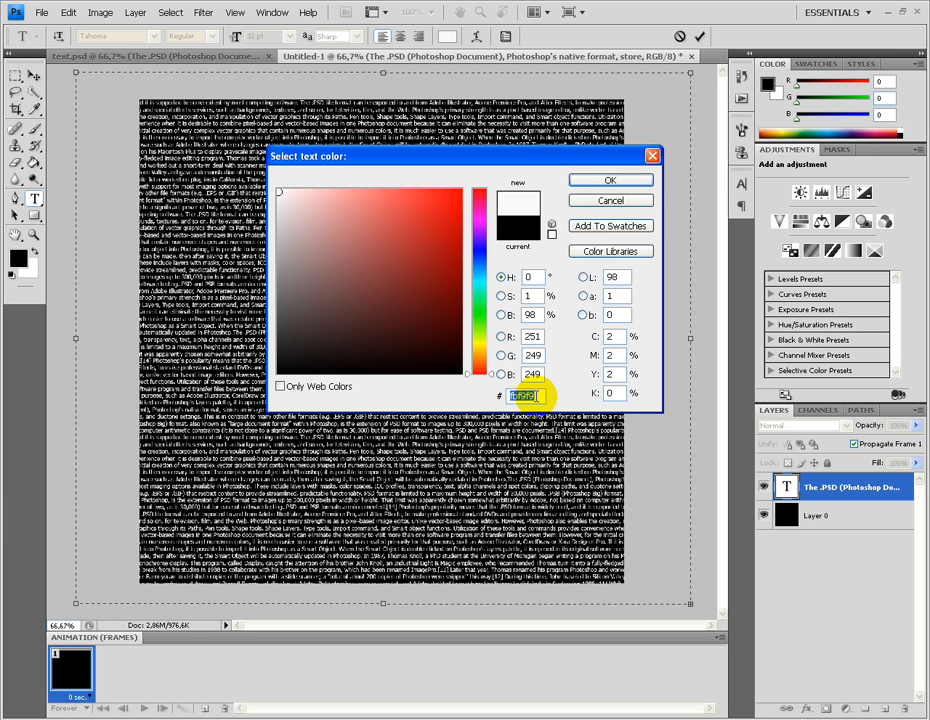
pyautogui.write('f')
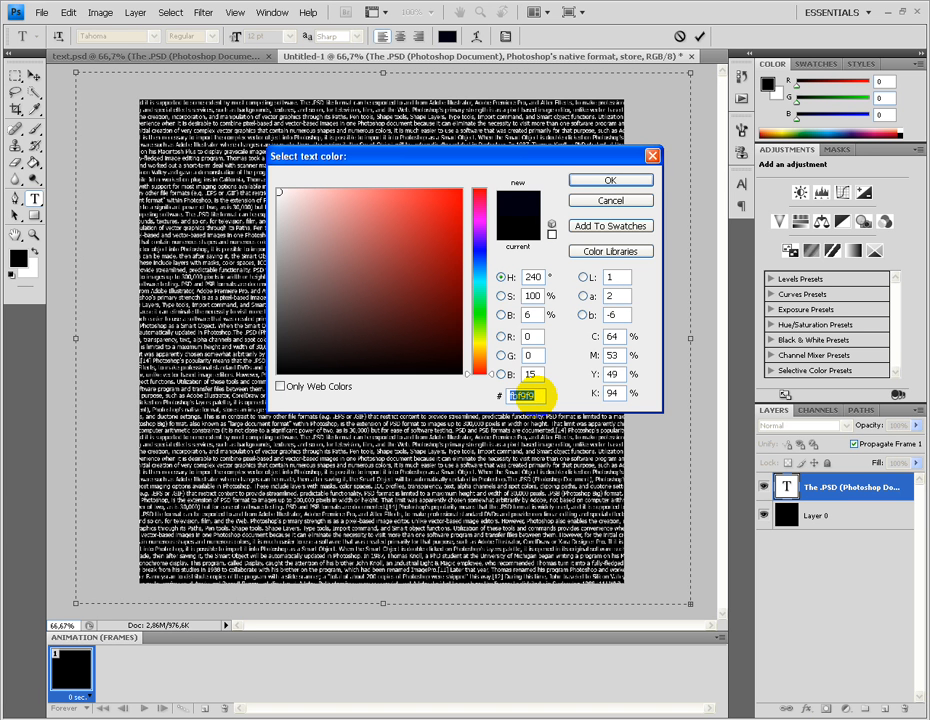
pyautogui.write('f')
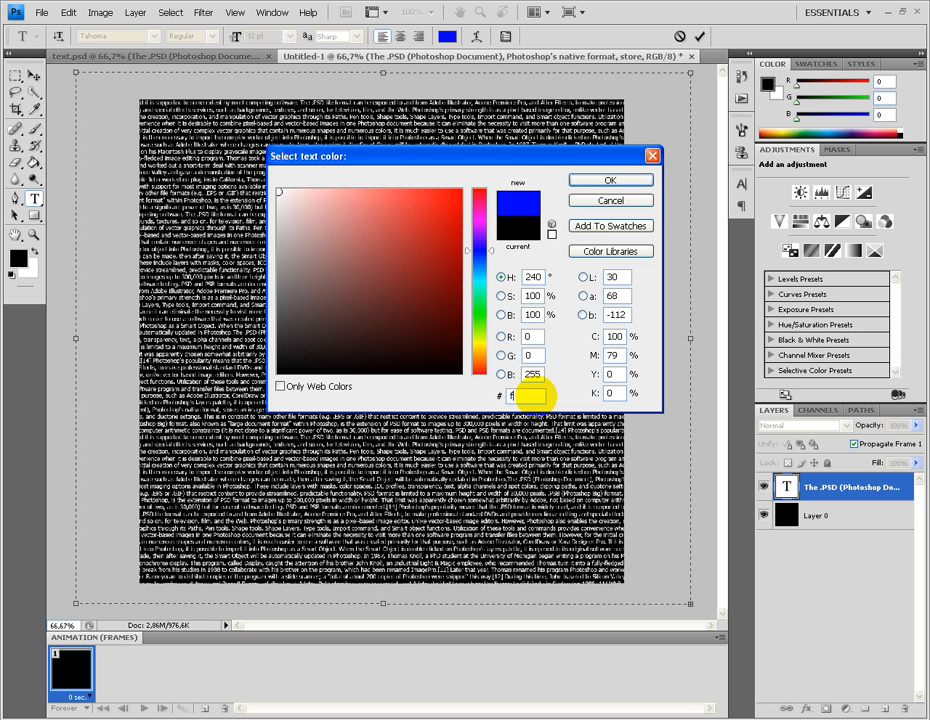
pyautogui.write('f')
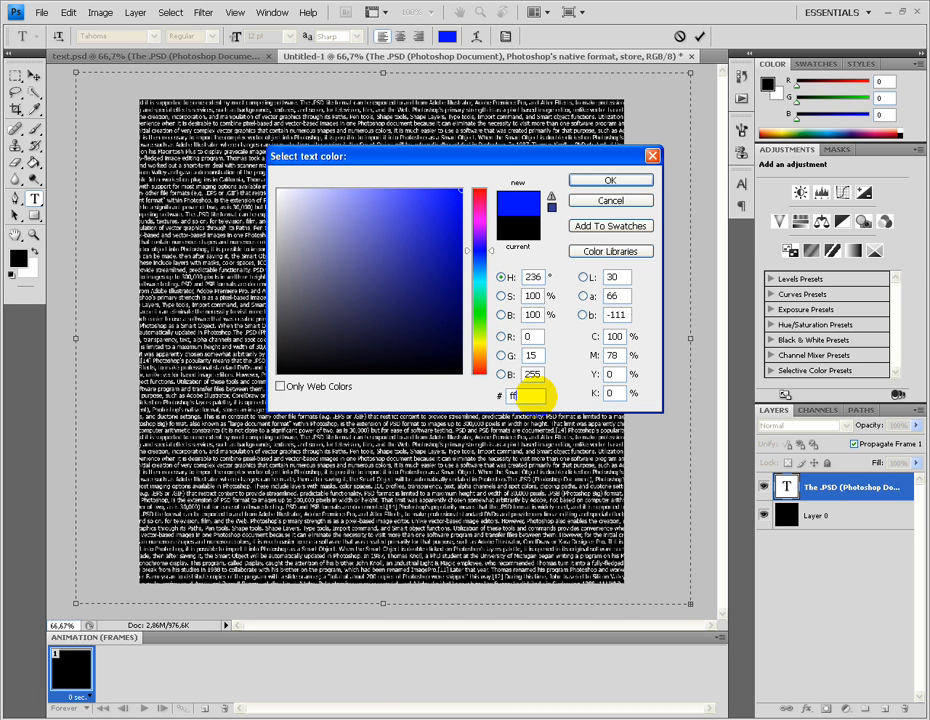
pyautogui.write('f')
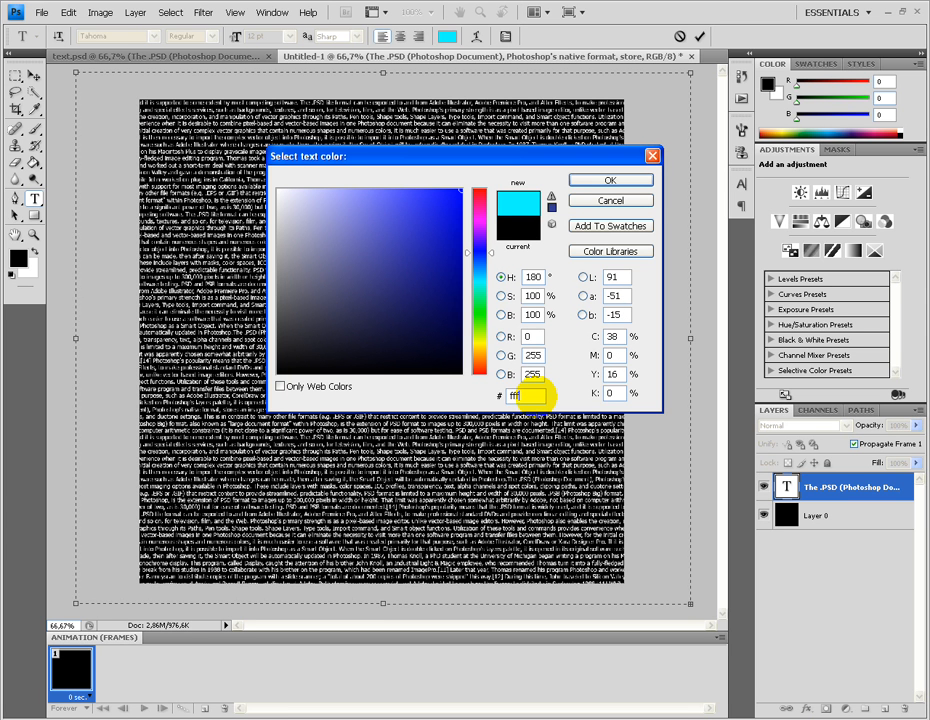
pyautogui.write('f')
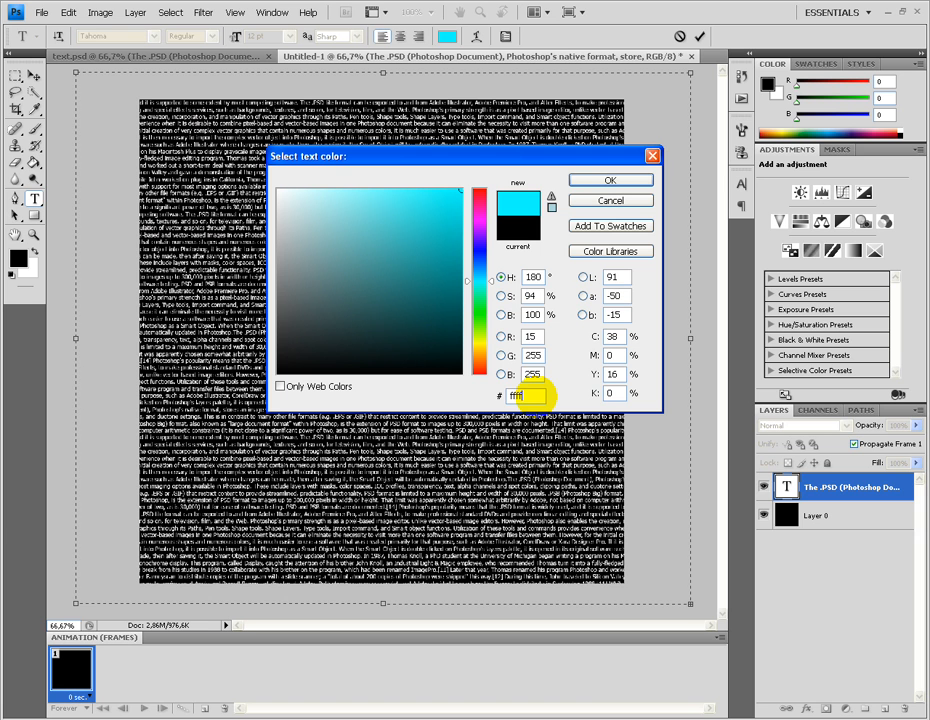
pyautogui.write('ff')
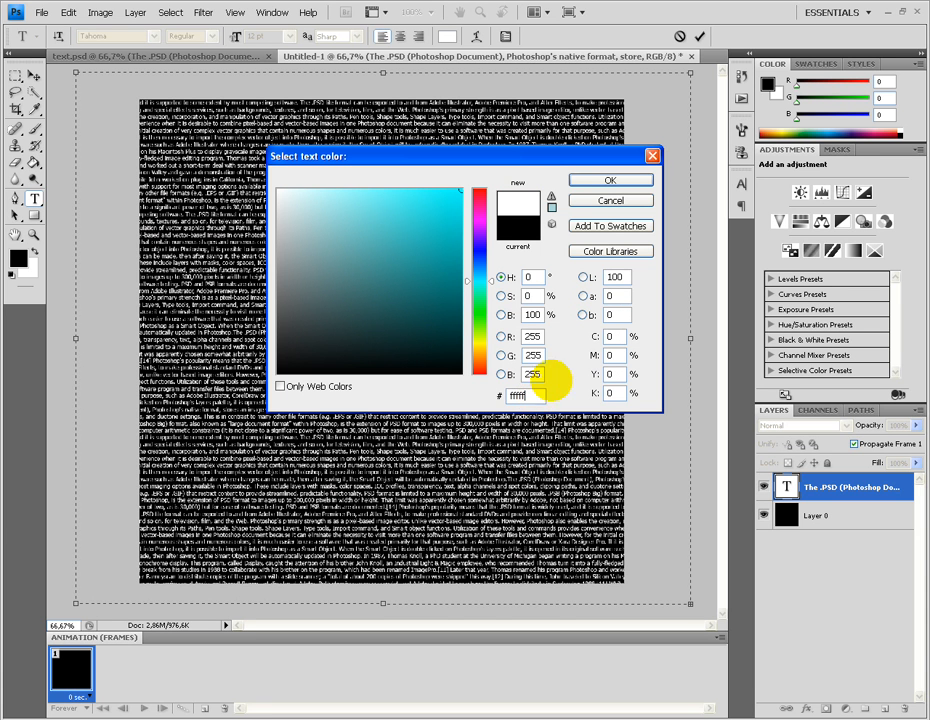
pyautogui.write('f')
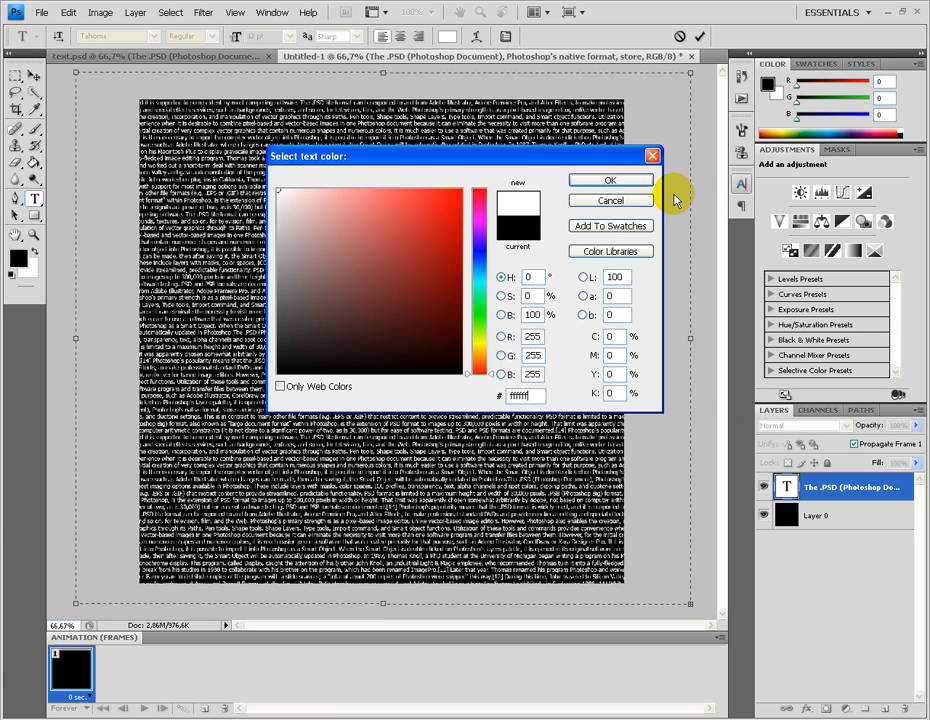
pyautogui.click(611, 182)
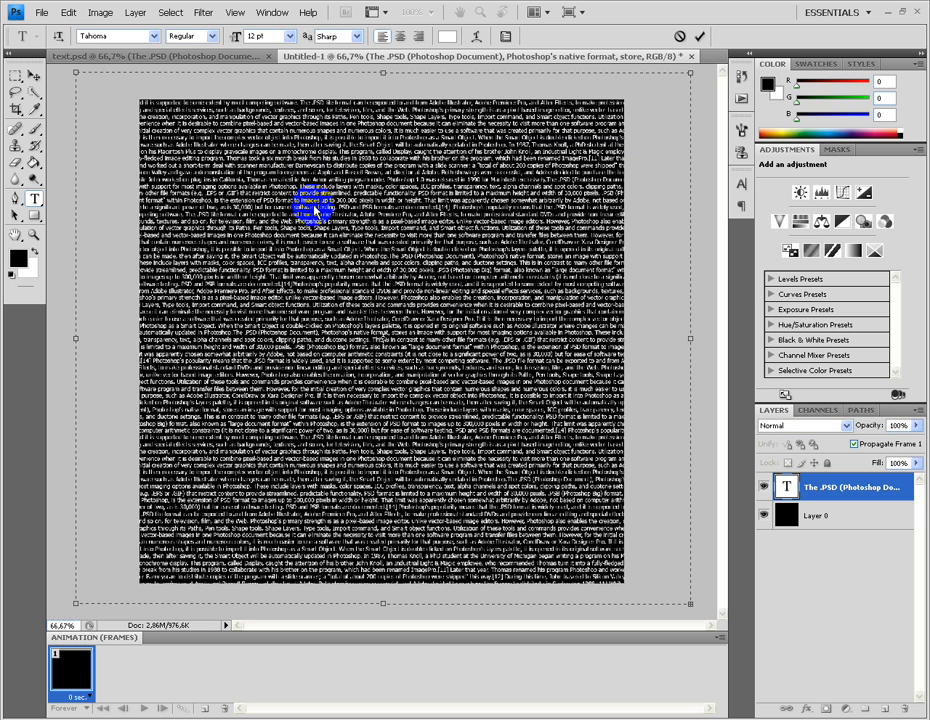
# Step: Select the entire text again and change its font to Arial in the Bold style
pyautogui.hotkey('ctrl', 'a')
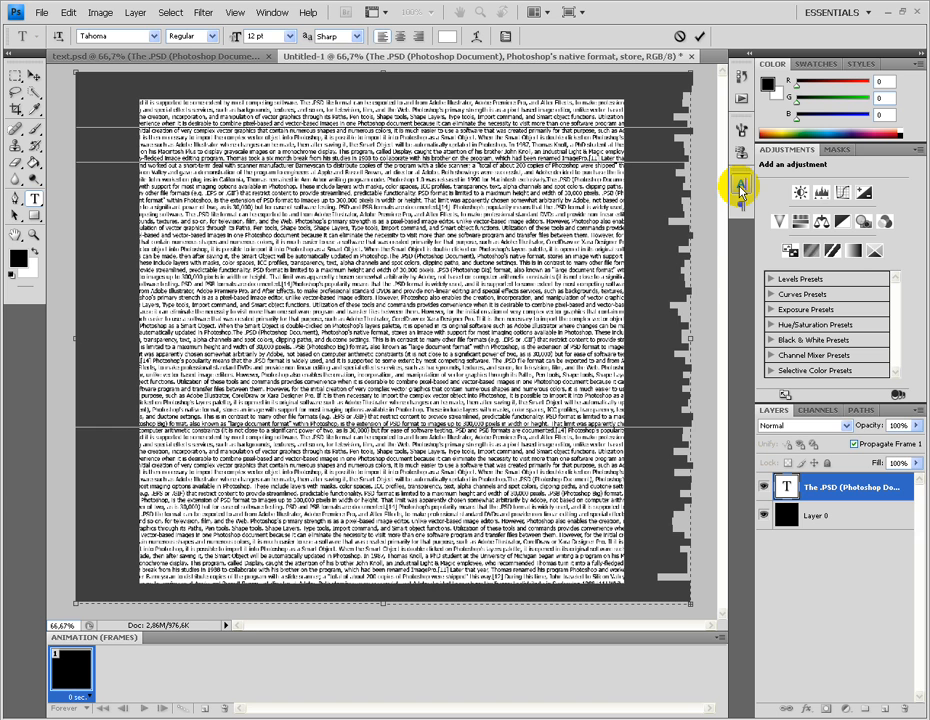
pyautogui.click(741, 188)
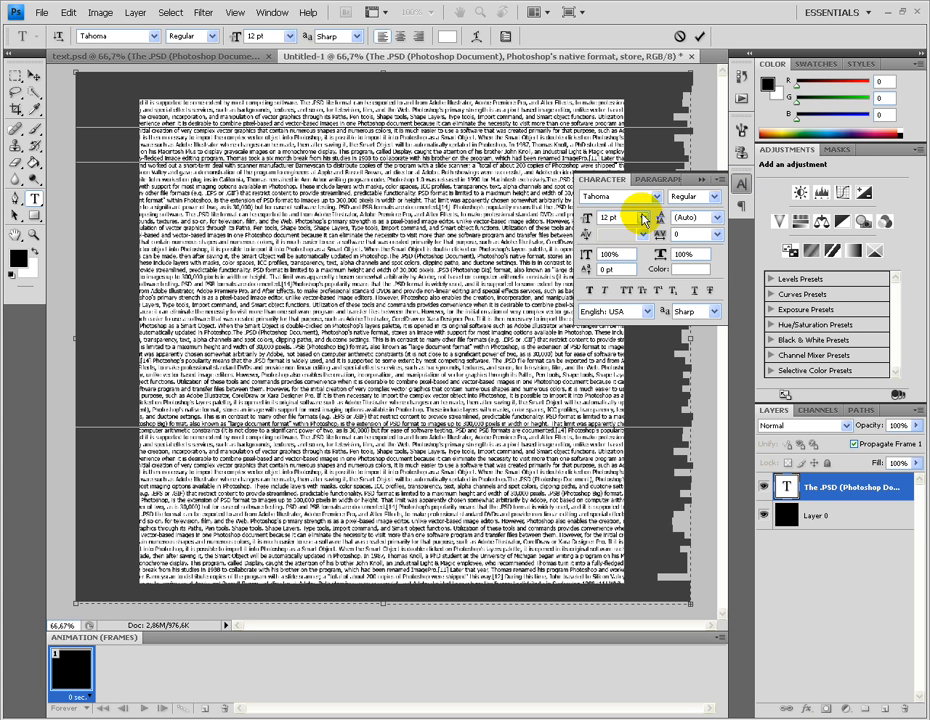
pyautogui.click(656, 198)
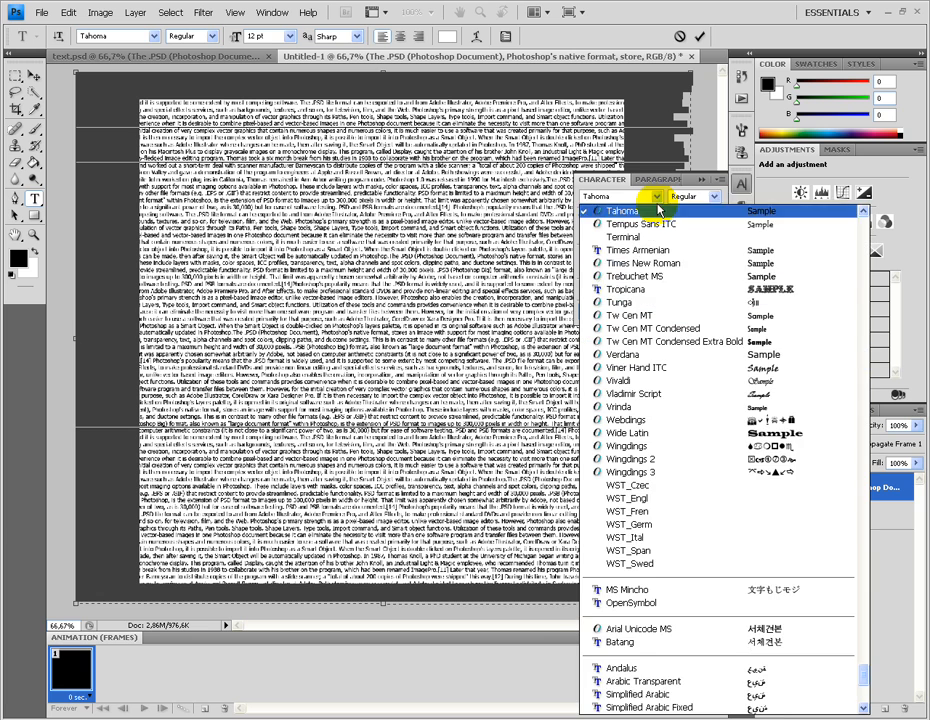
pyautogui.moveTo(889, 647); pyautogui.dragTo(824, 347)
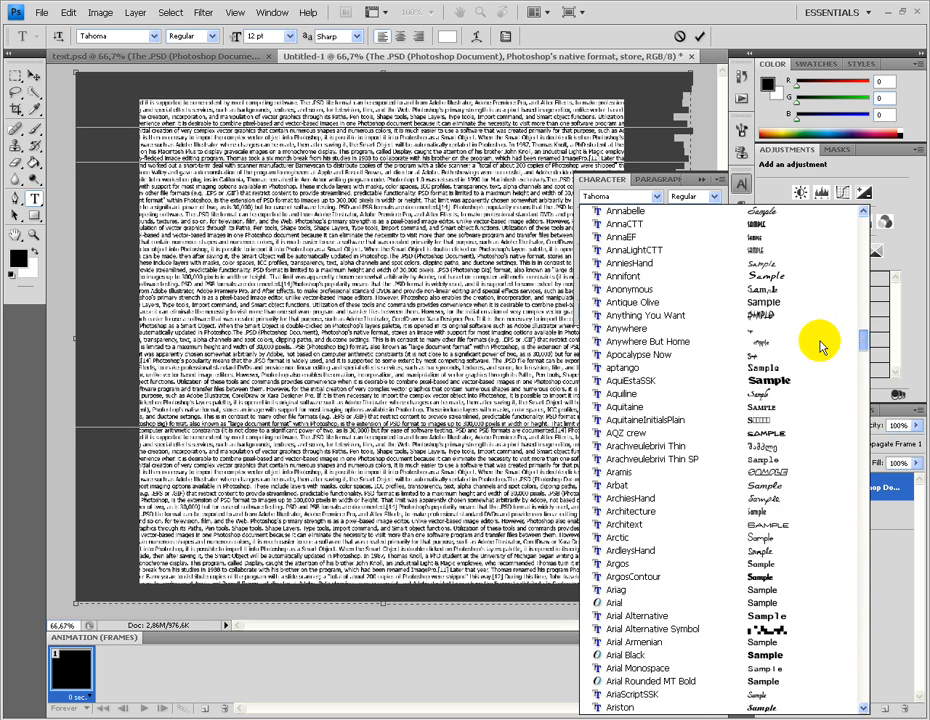
pyautogui.click(640, 603)
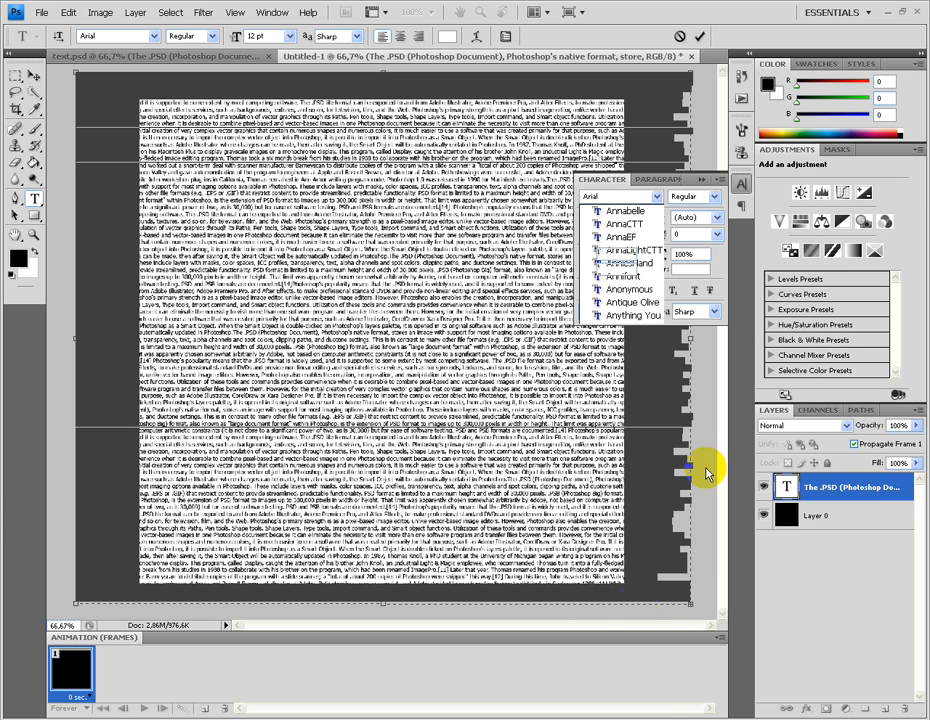
pyautogui.click(714, 200)
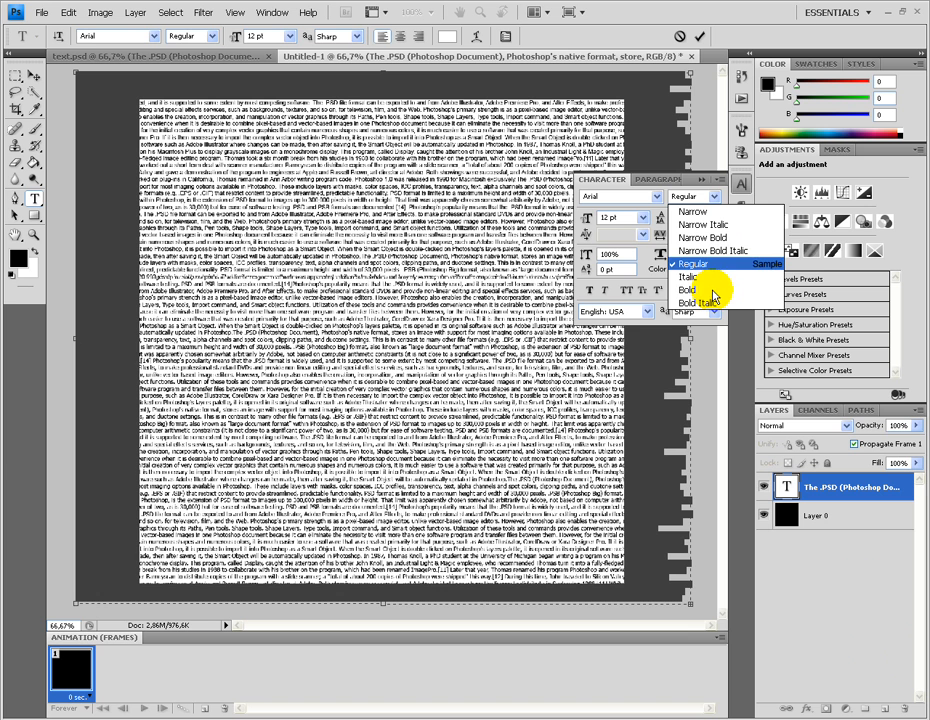
pyautogui.click(689, 290)
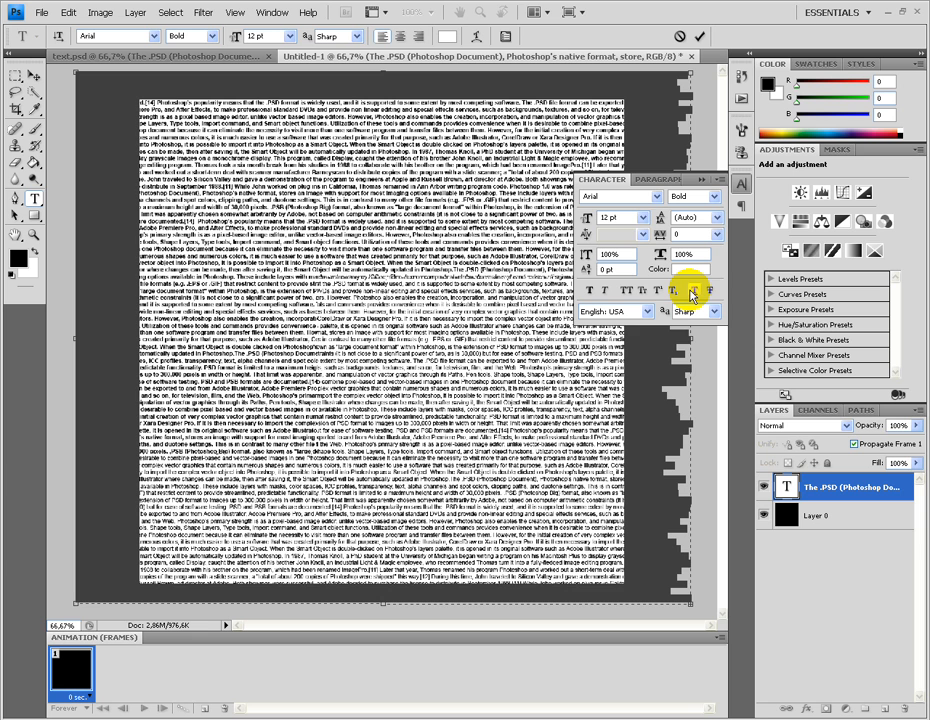
# Step: Set the text size to 10 pt and turn on All Caps for the selected text
pyautogui.click(643, 217)
pyautogui.click(625, 290)
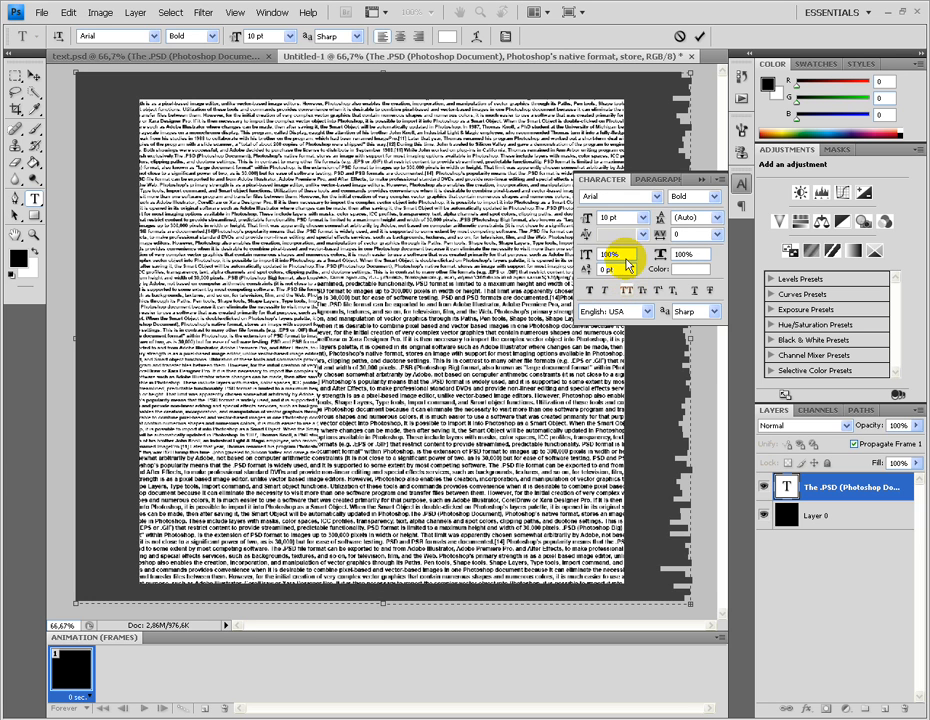
pyautogui.click(643, 234)
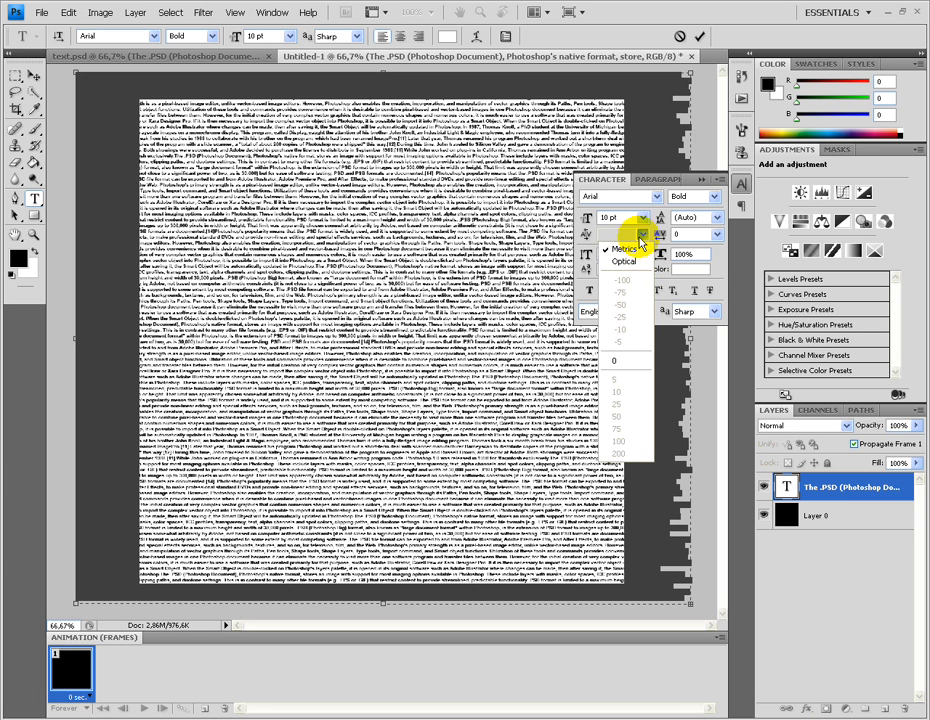
pyautogui.click(645, 240)
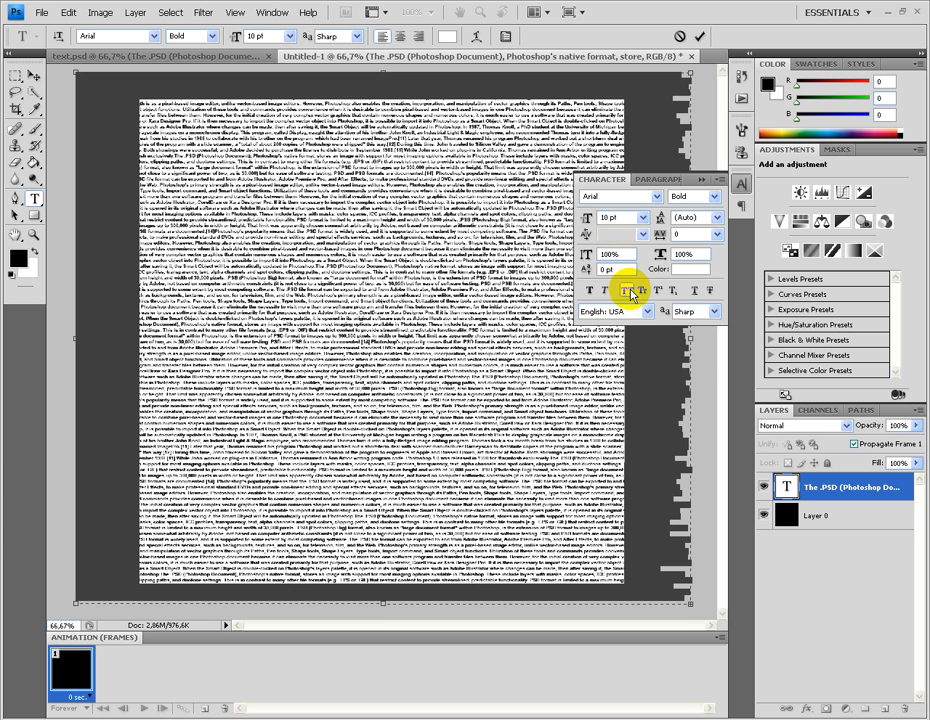
pyautogui.click(631, 291)
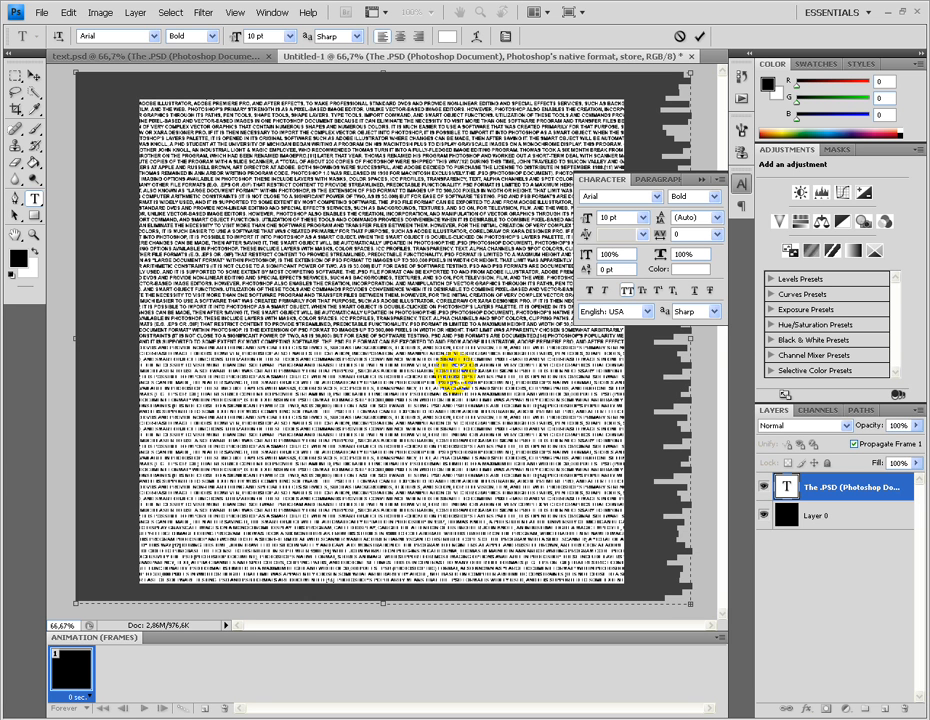
# Step: Set the text's anti-aliasing to Smooth, then collapse the character settings and commit the text edit
pyautogui.click(715, 325)
pyautogui.click(697, 350)
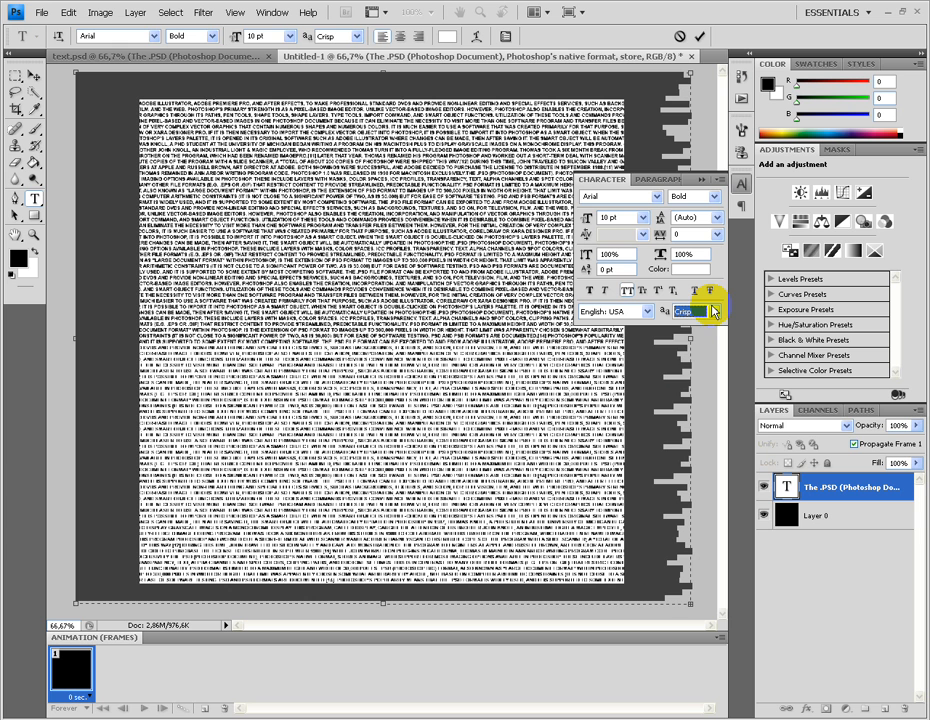
pyautogui.click(713, 312)
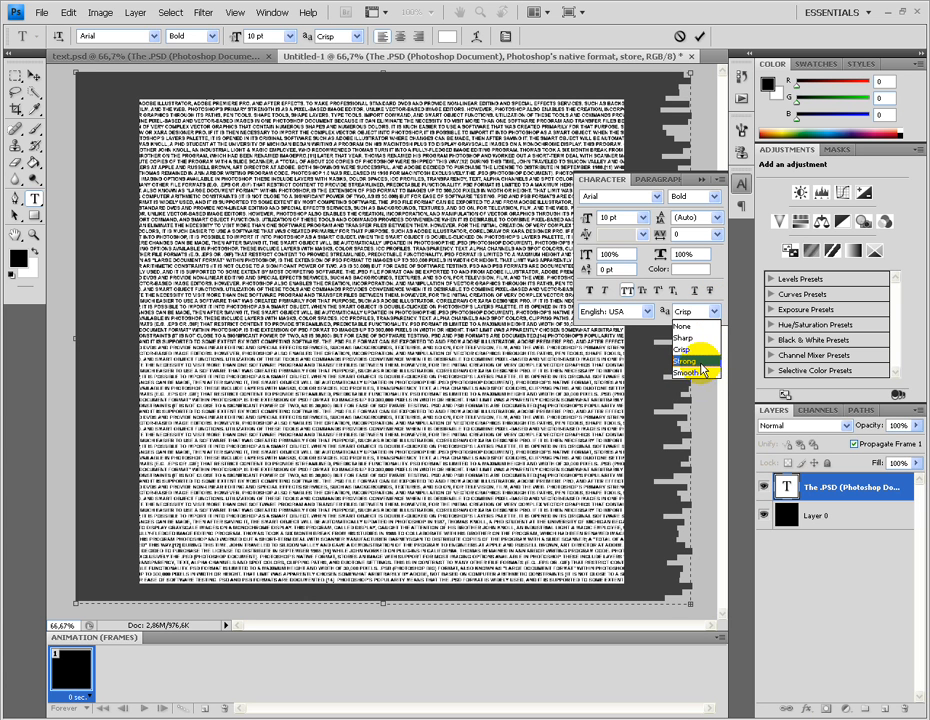
pyautogui.click(702, 372)
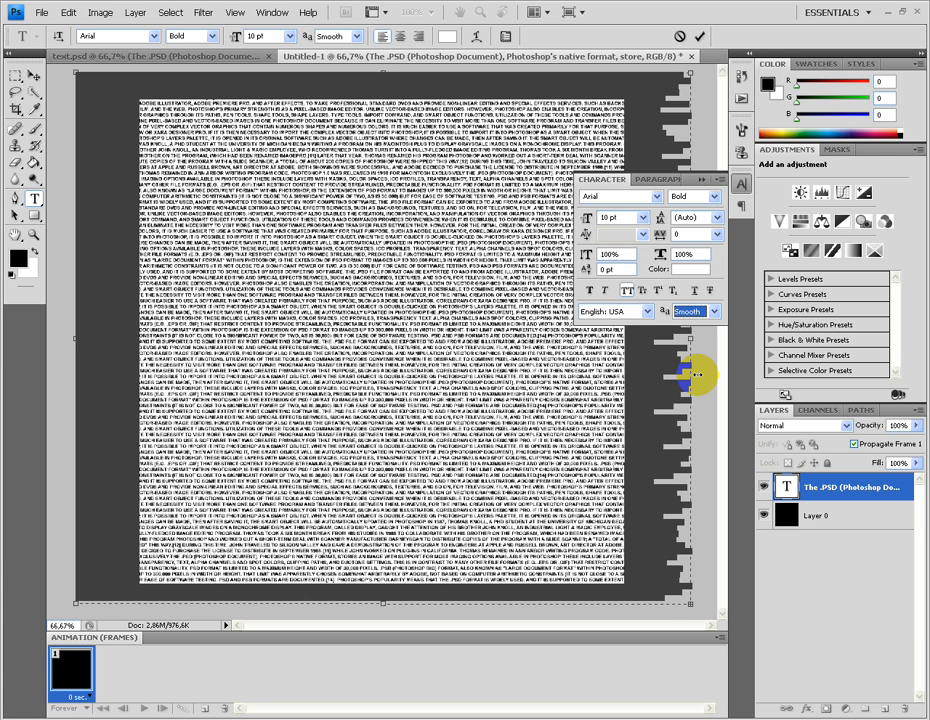
pyautogui.click(702, 180)
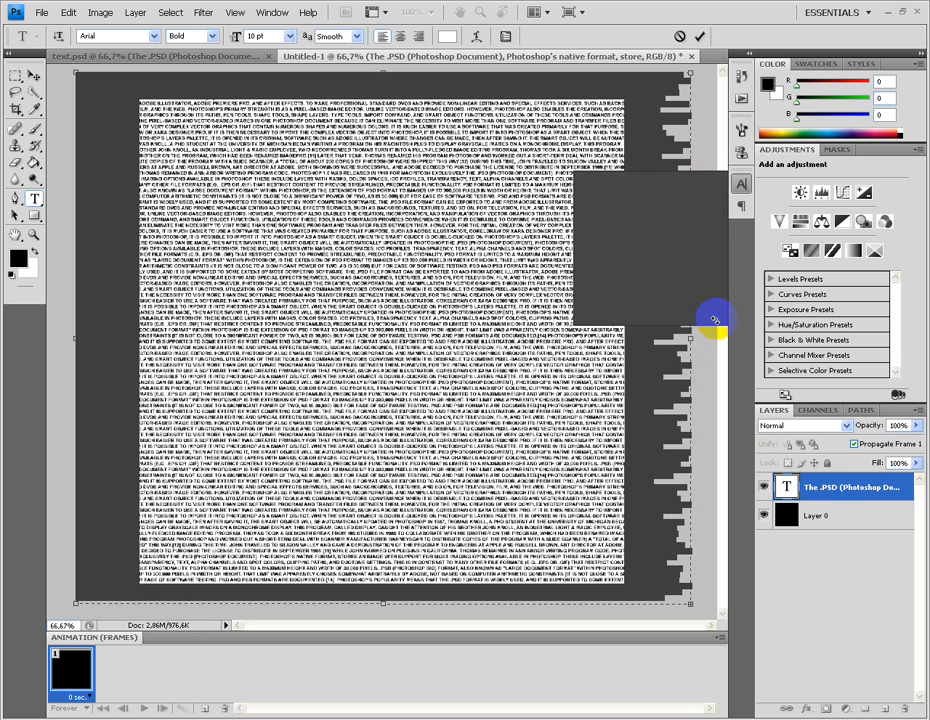
pyautogui.click(820, 495)
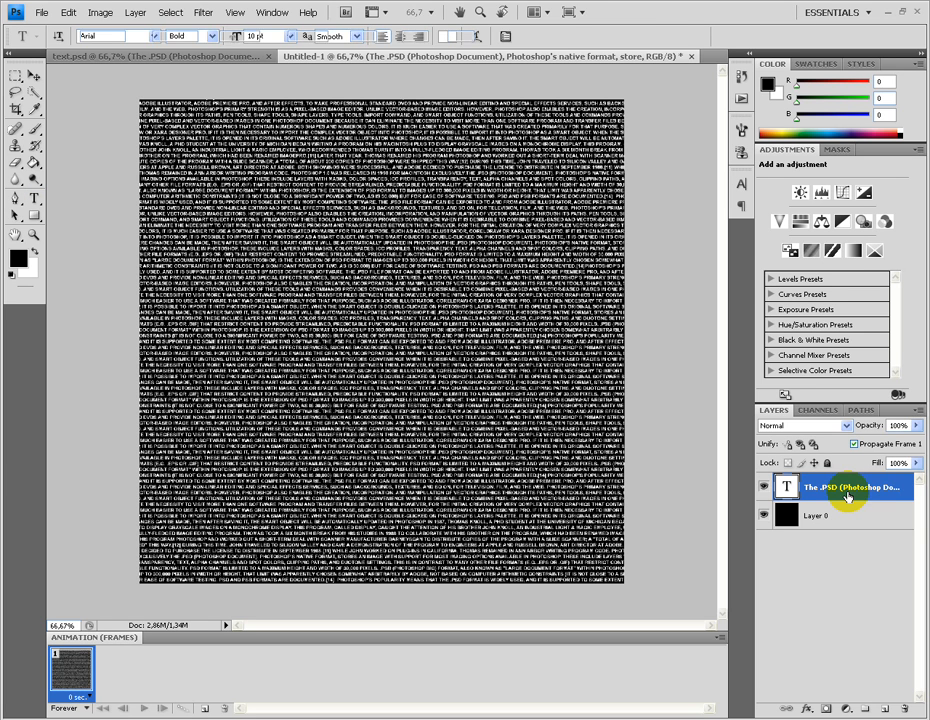
# Step: Rotate the text layer 45 degrees with Free Transform
pyautogui.hotkey('ctrl', 't')
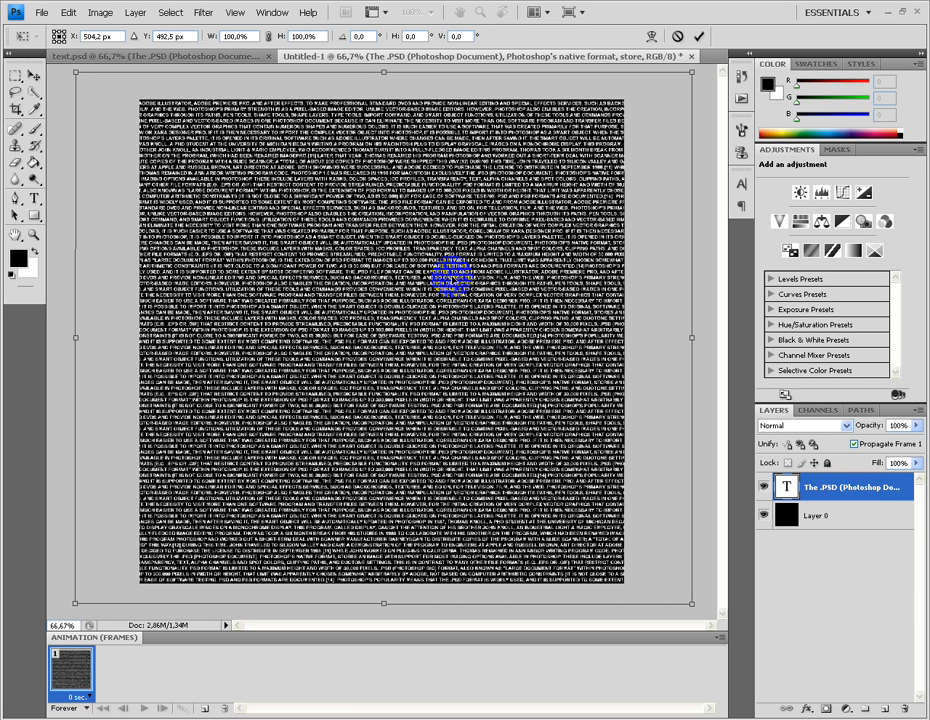
pyautogui.click(362, 36)
pyautogui.doubleClick(357, 36)
pyautogui.write('3')
pyautogui.press('Return')
pyautogui.write('45')
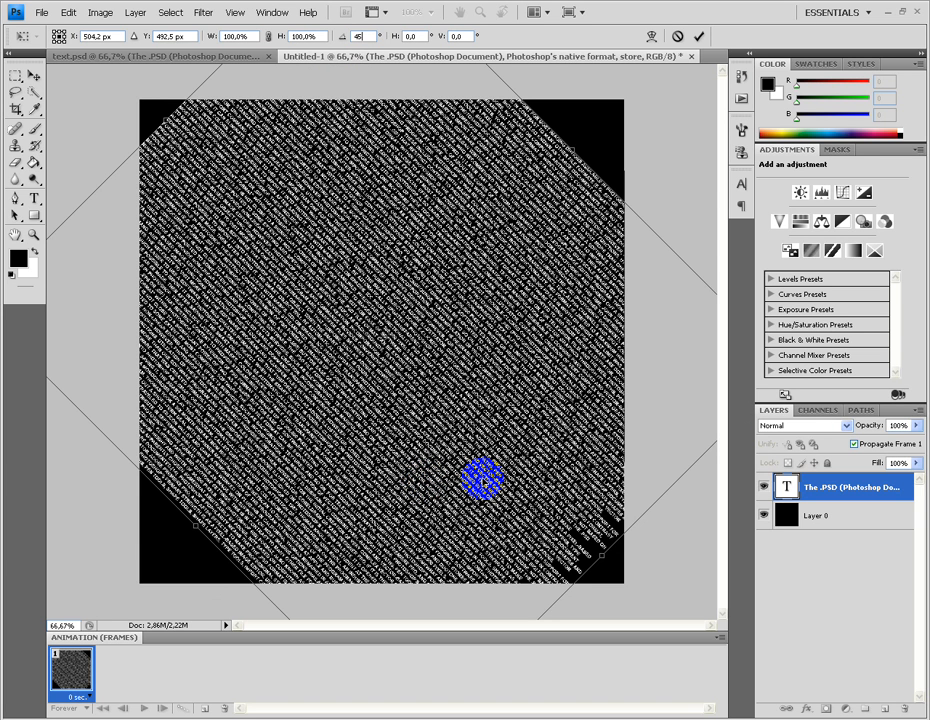
# Step: Stretch the rotated text layer to about 123.5% width and 133.6% height, covering every canvas corner, and apply the transformation
pyautogui.moveTo(197, 529); pyautogui.dragTo(111, 580)
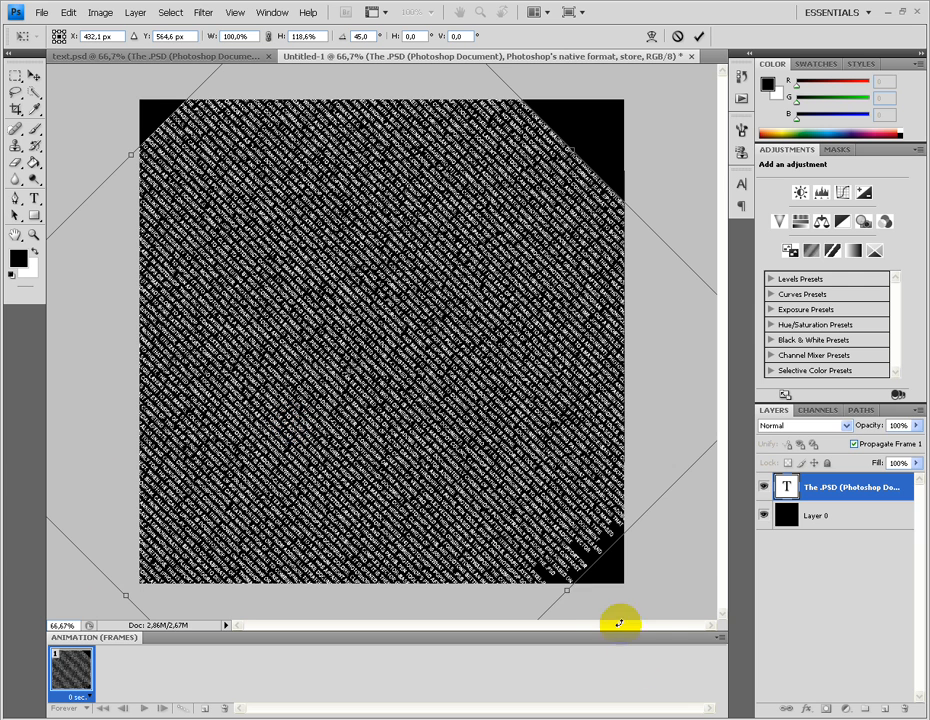
pyautogui.moveTo(569, 592); pyautogui.dragTo(657, 612)
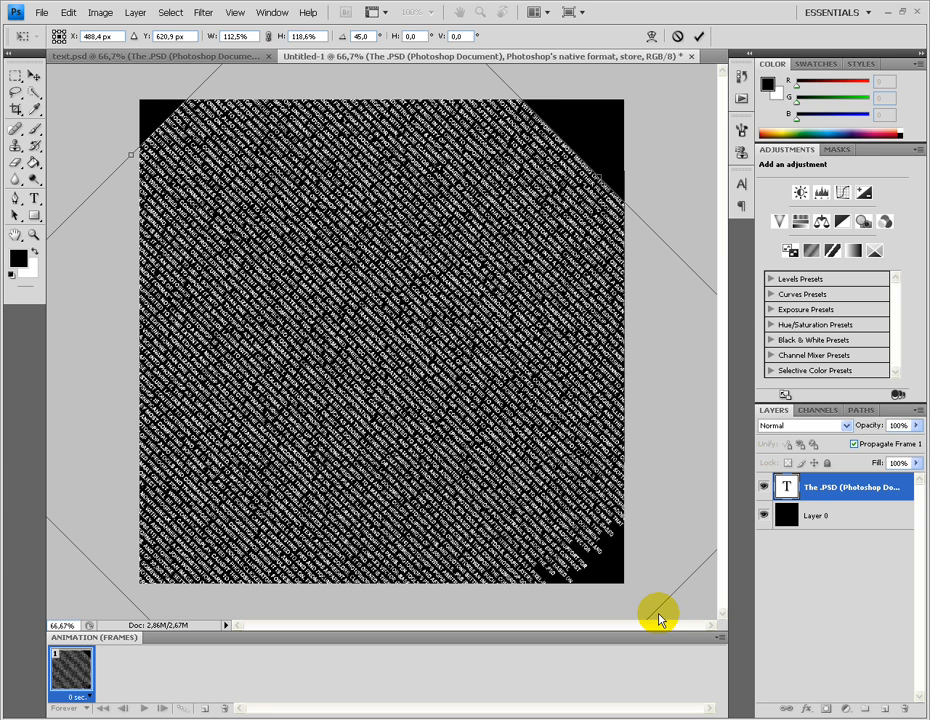
pyautogui.moveTo(630, 222); pyautogui.dragTo(681, 147)
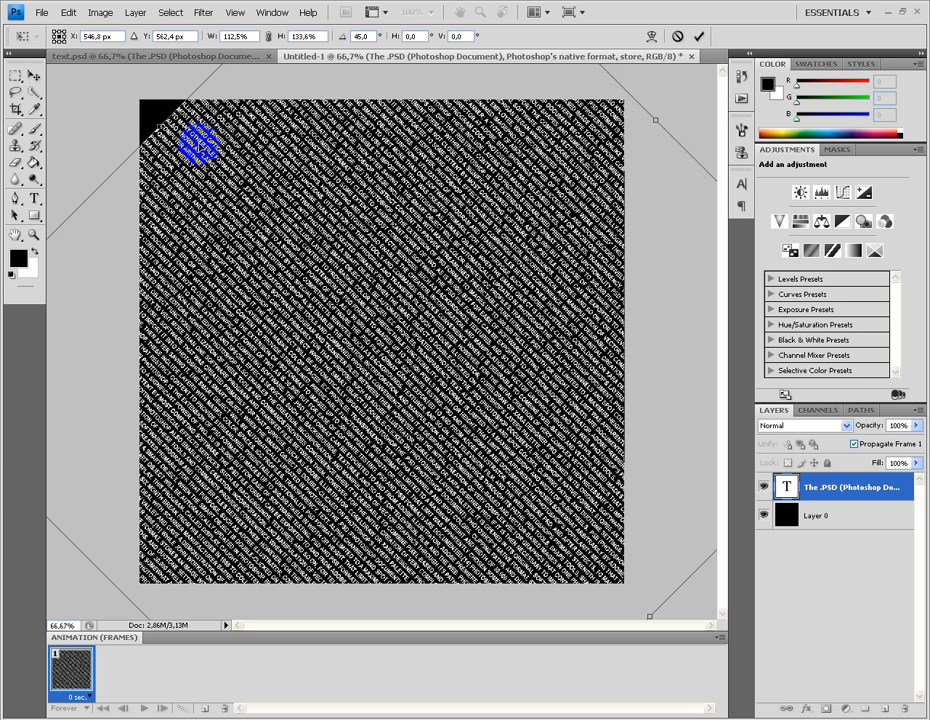
pyautogui.moveTo(150, 110); pyautogui.dragTo(111, 77)
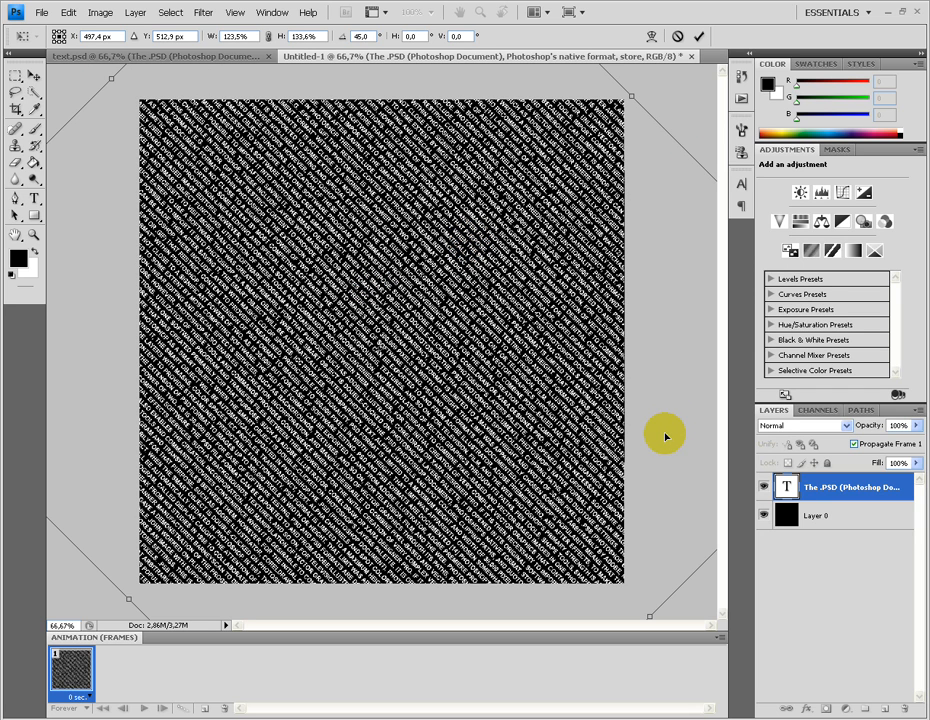
pyautogui.click(15, 76)
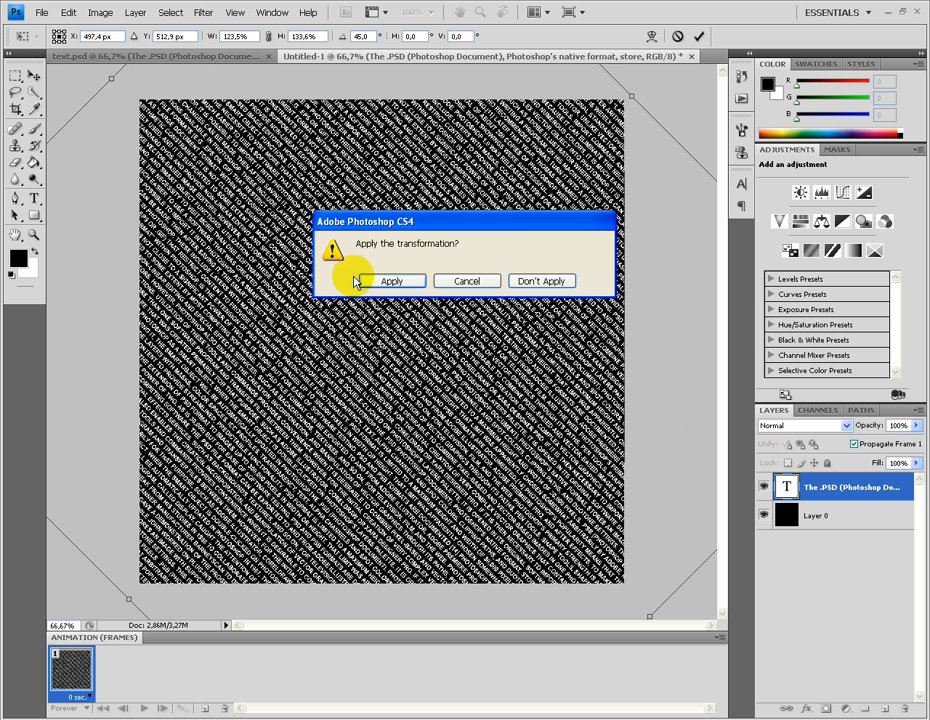
pyautogui.click(386, 281)
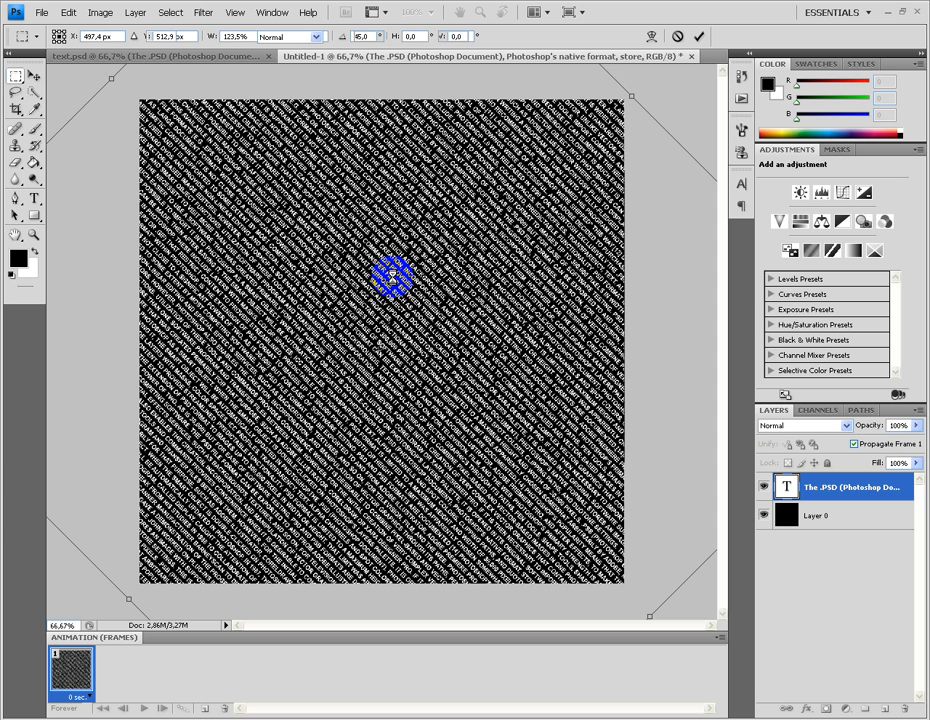
pyautogui.press('Return')
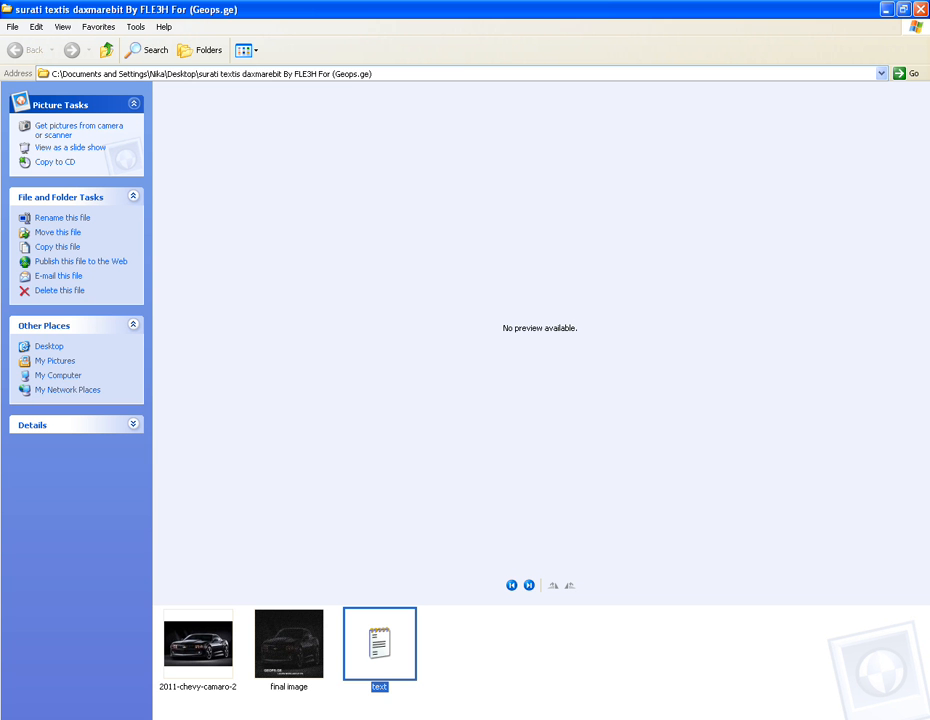
# Step: Open the 2011-chevy-camaro-2 image from the project folder in Photoshop, discarding its embedded color profile
pyautogui.click(283, 656)
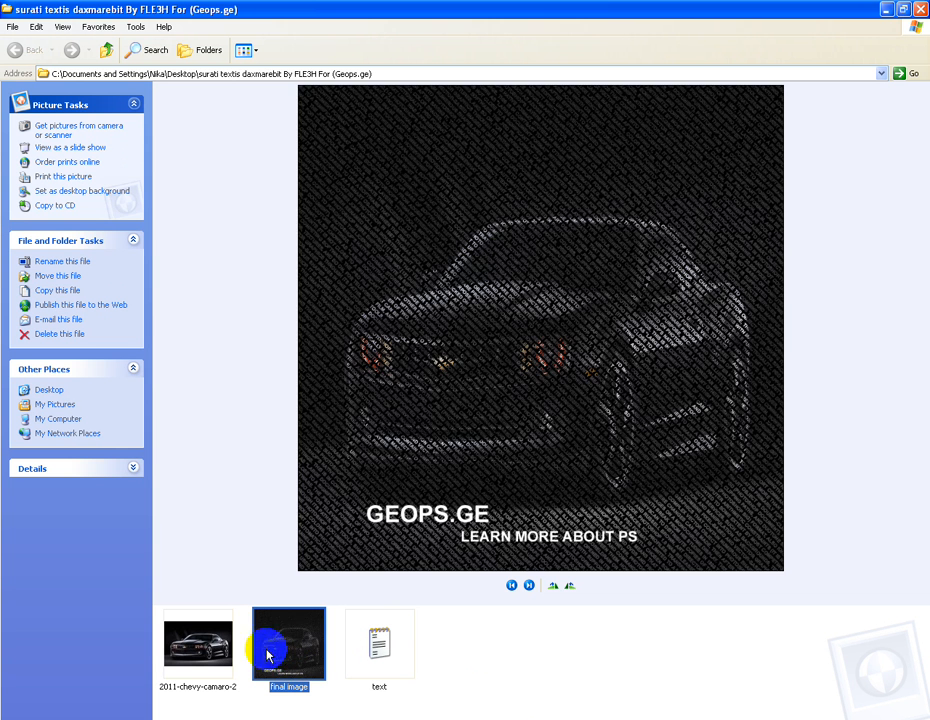
pyautogui.click(232, 642)
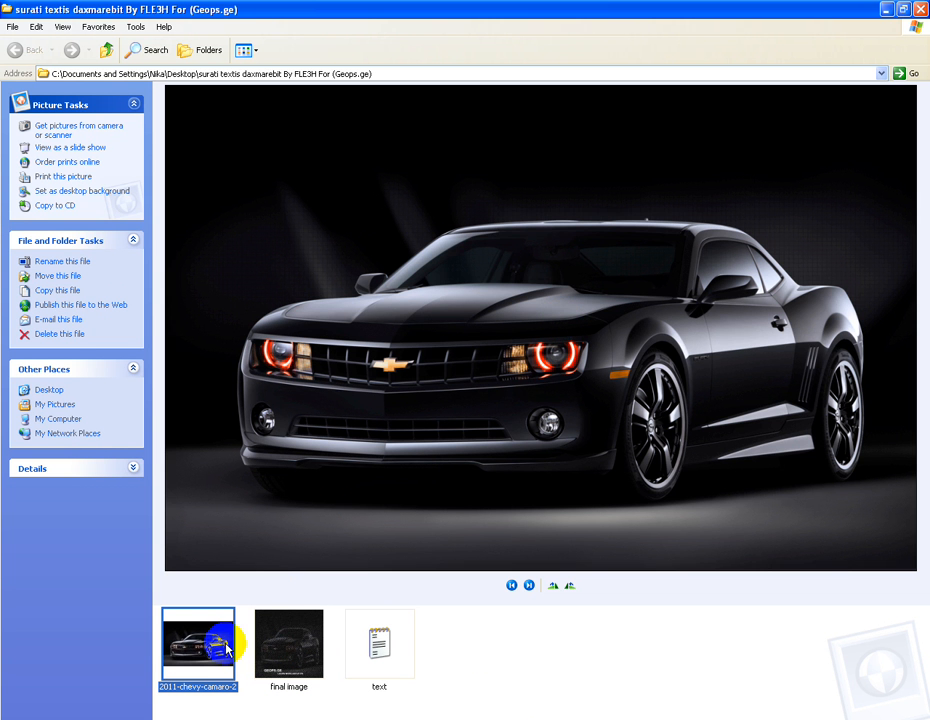
pyautogui.moveTo(241, 651); pyautogui.dragTo(291, 719)
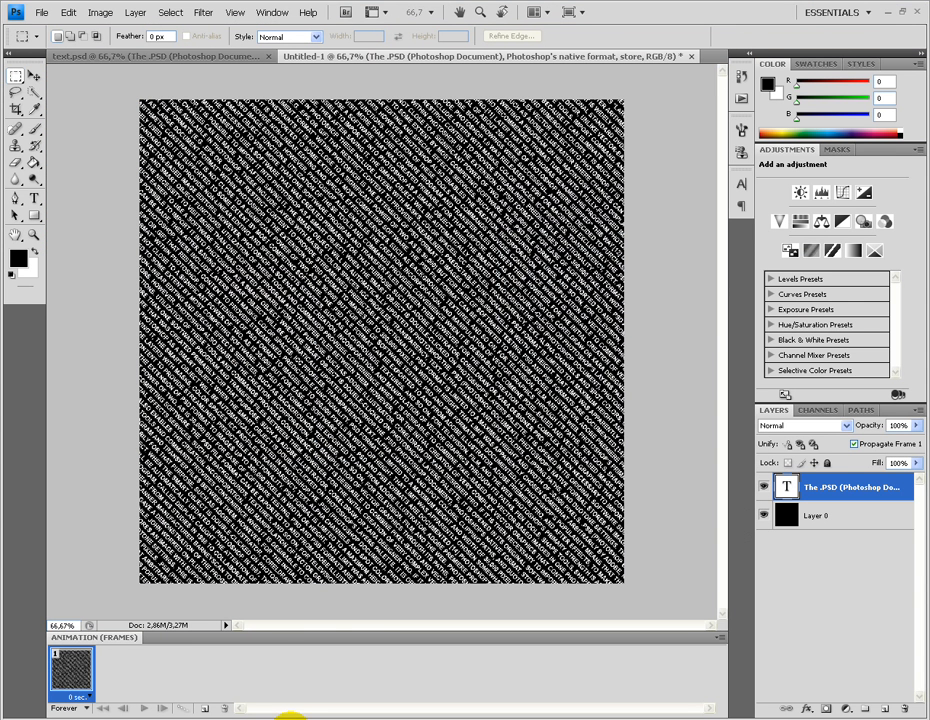
pyautogui.moveTo(558, 450); pyautogui.dragTo(596, 379)
pyautogui.moveTo(596, 379); pyautogui.dragTo(596, 381)
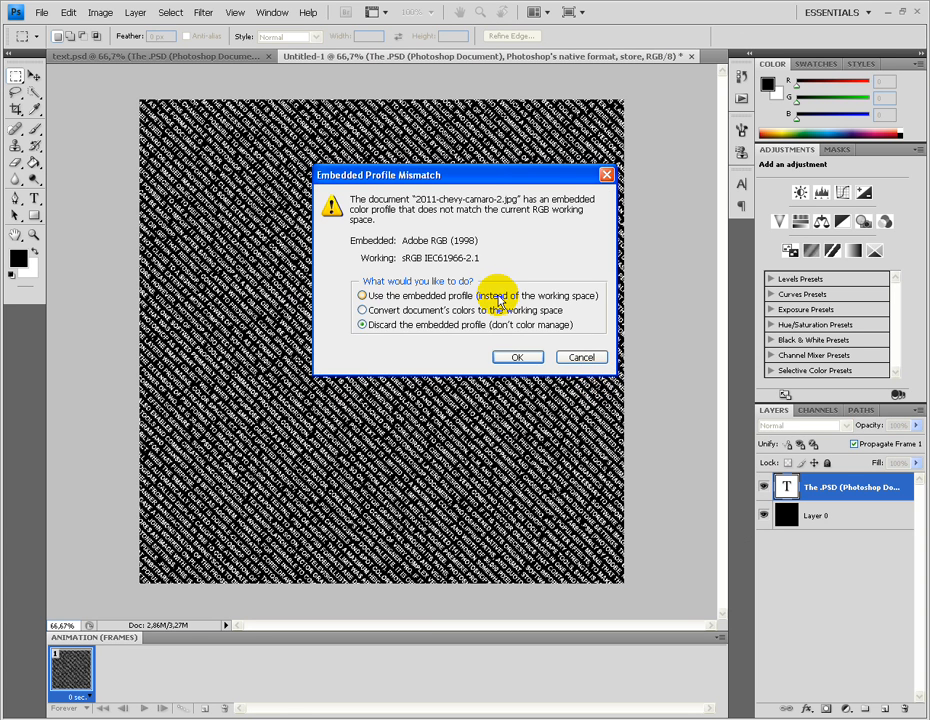
pyautogui.click(516, 357)
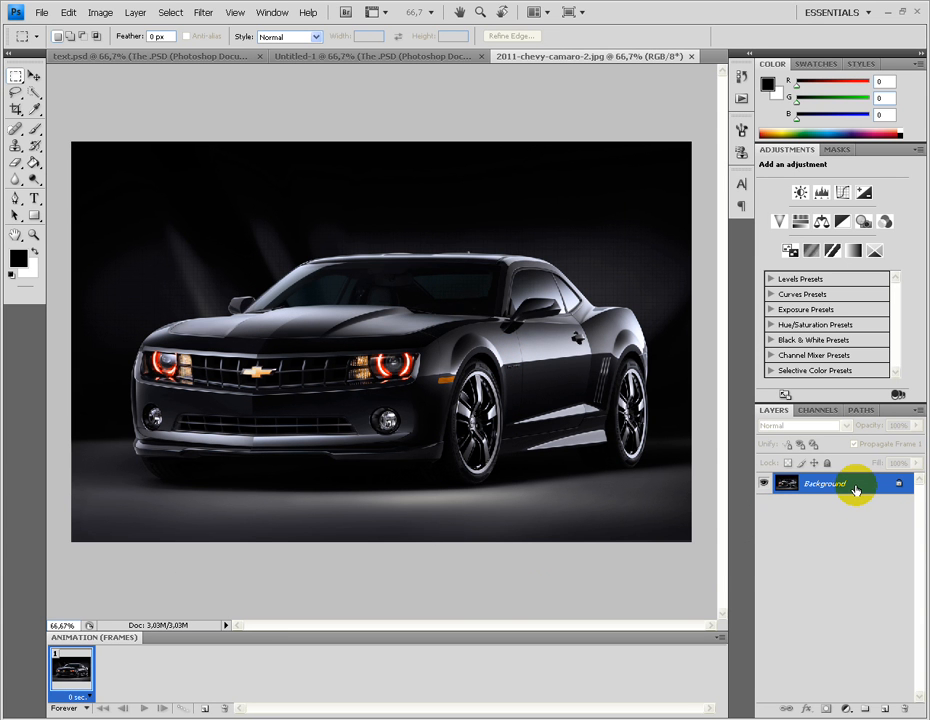
# Step: Convert the car photo's background to a regular layer and bring it into the Untitled-1 document above the text
pyautogui.doubleClick(856, 486)
pyautogui.click(575, 237)
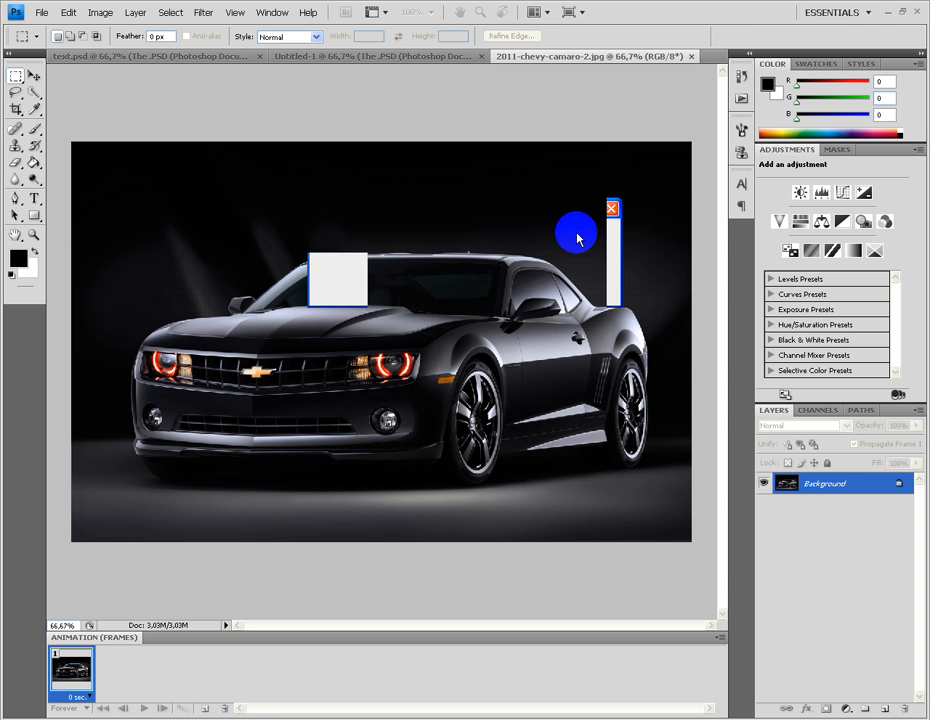
pyautogui.click(32, 78)
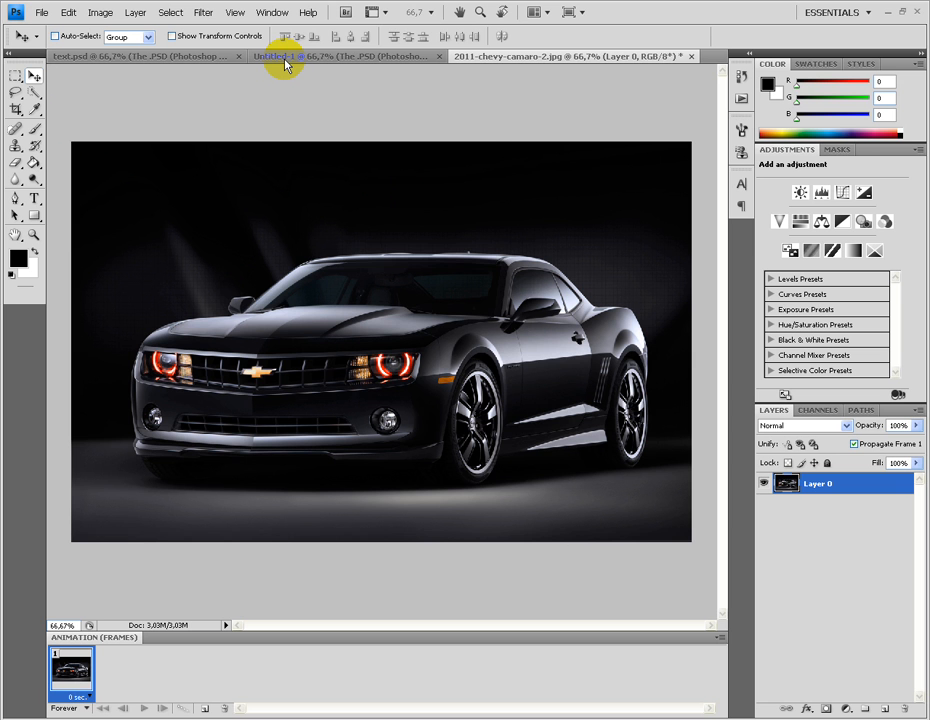
pyautogui.click(285, 61)
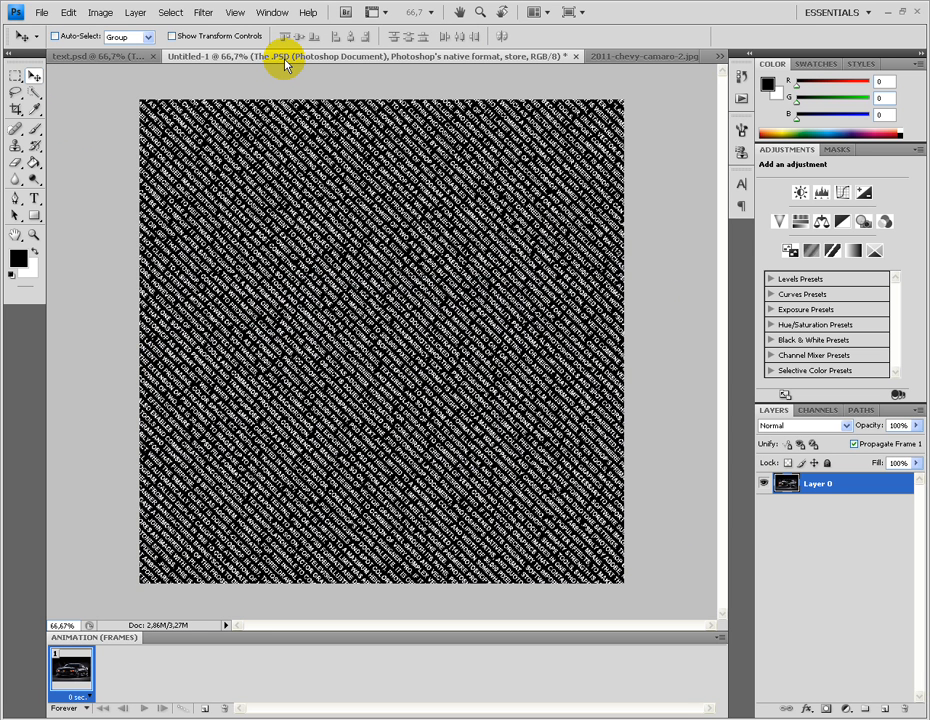
pyautogui.moveTo(290, 90); pyautogui.dragTo(322, 201)
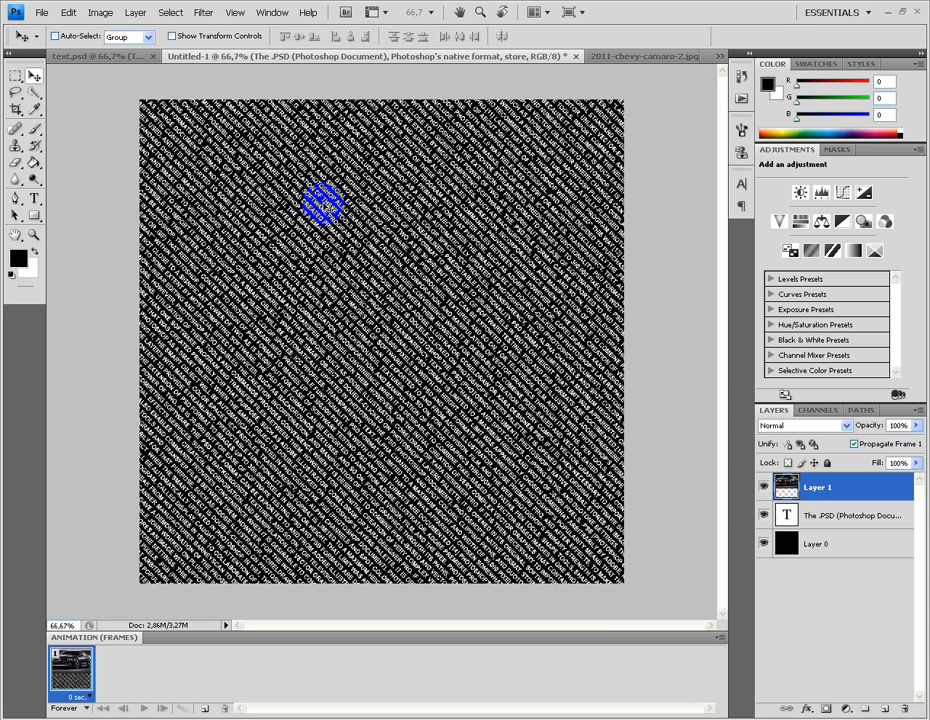
pyautogui.moveTo(322, 206); pyautogui.dragTo(332, 349)
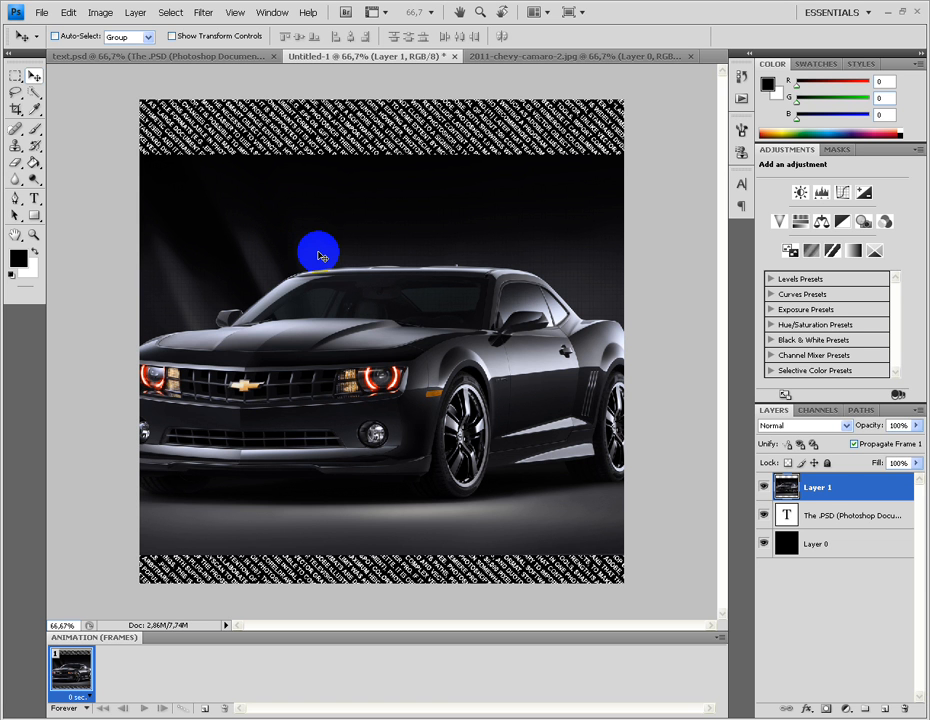
# Step: Resize the car photo with Free Transform to about 78.1% width and 120.8% height, filling the canvas exactly
pyautogui.hotkey('ctrl', 't')
pyautogui.moveTo(680, 355); pyautogui.dragTo(623, 362)
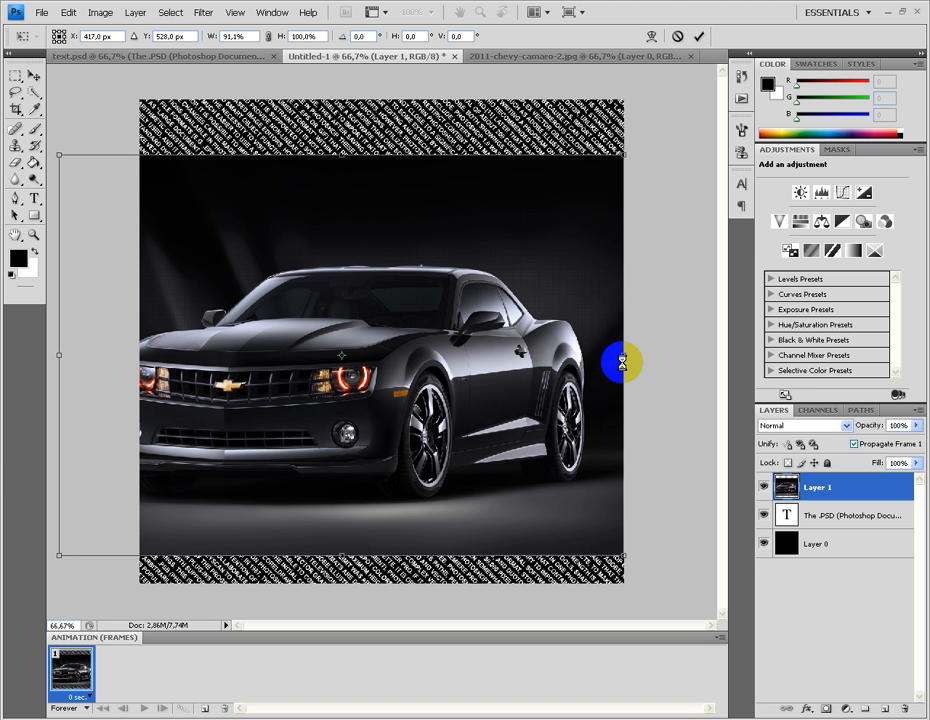
pyautogui.moveTo(343, 555); pyautogui.dragTo(343, 583)
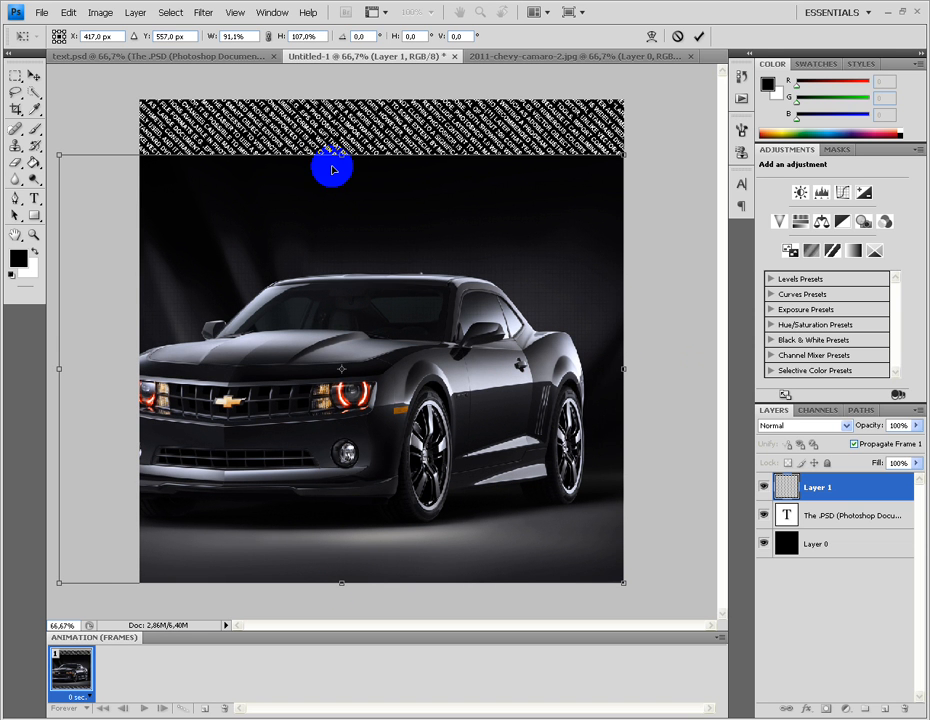
pyautogui.moveTo(345, 157); pyautogui.dragTo(345, 104)
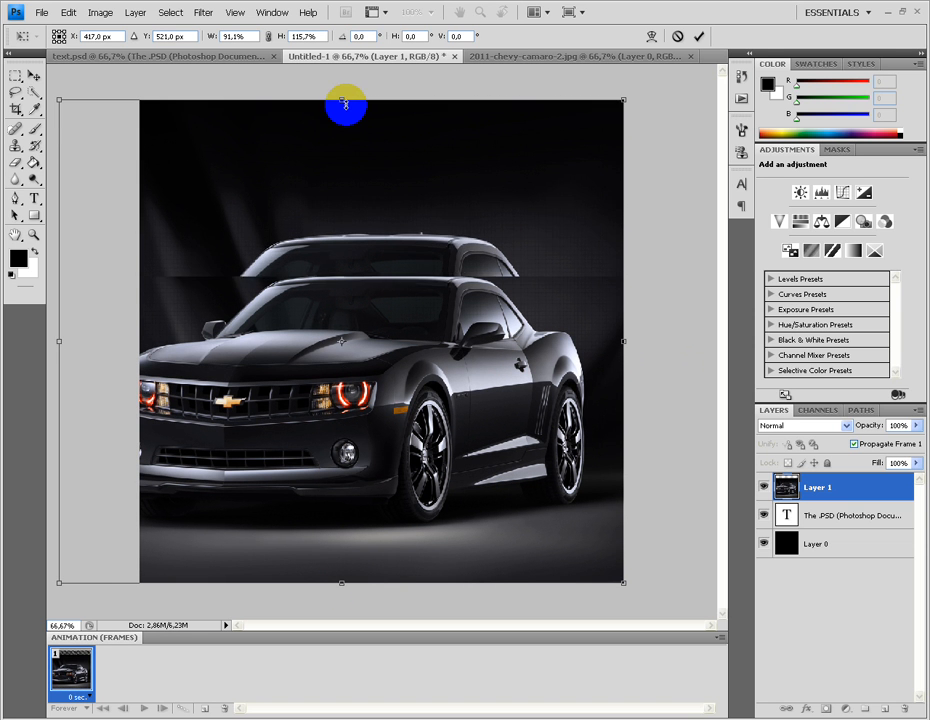
pyautogui.moveTo(59, 341); pyautogui.dragTo(138, 341)
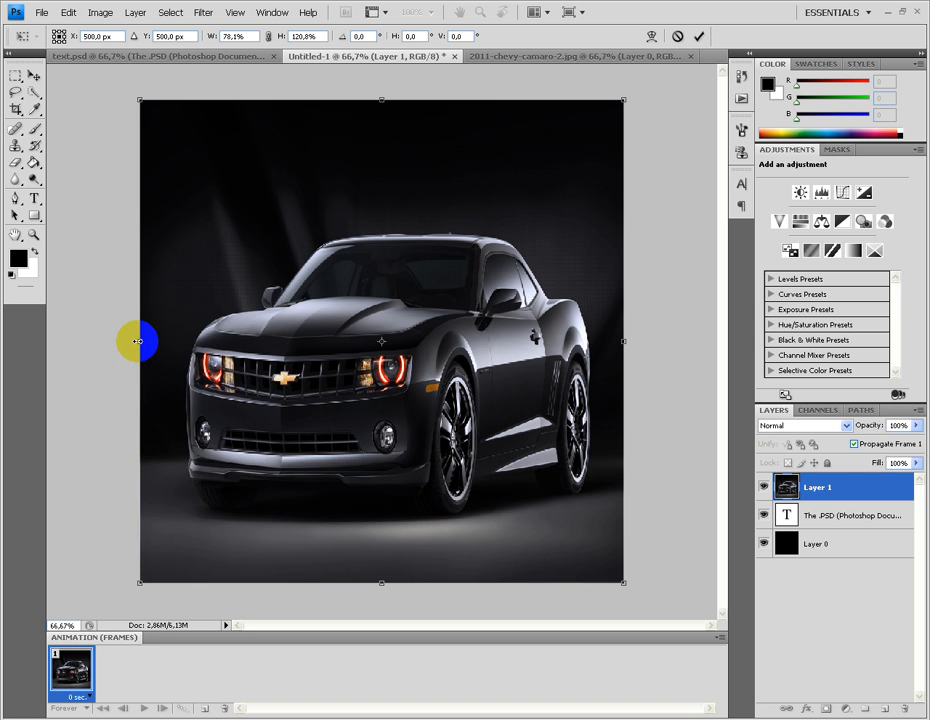
pyautogui.doubleClick(566, 468)
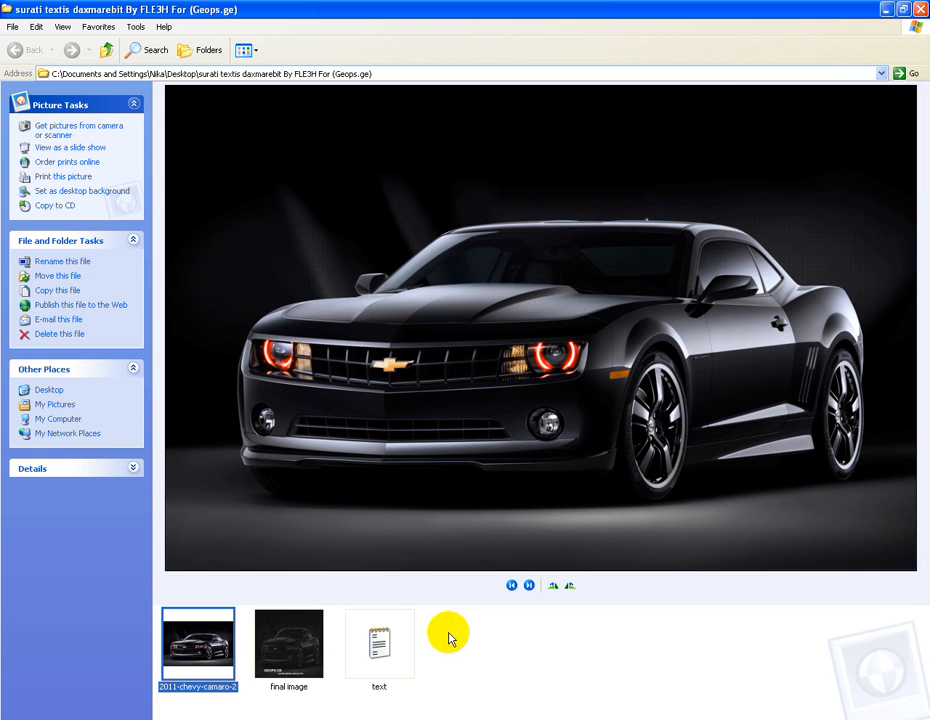
# Step: Load the text layer's letters as a selection and add it as a layer mask on the car photo's layer
pyautogui.click(311, 637)
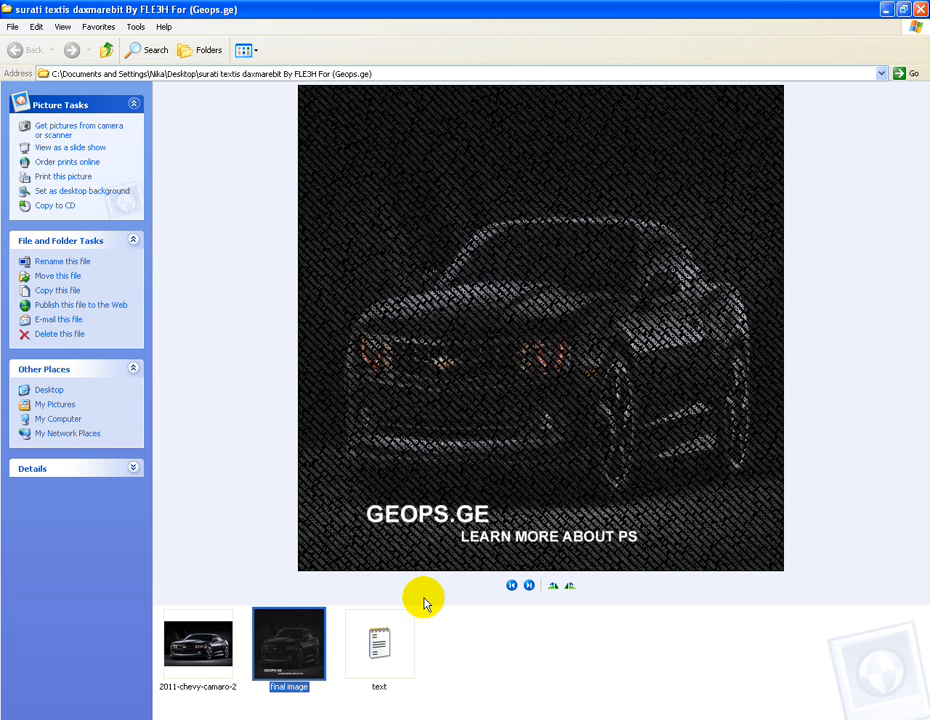
pyautogui.click(315, 718)
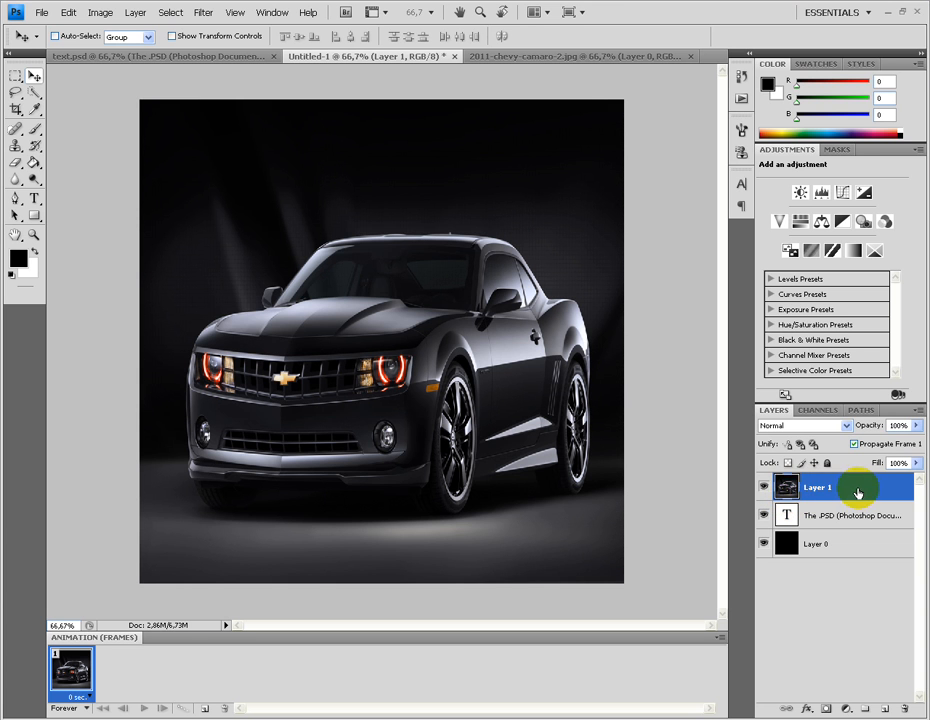
pyautogui.click(792, 490)
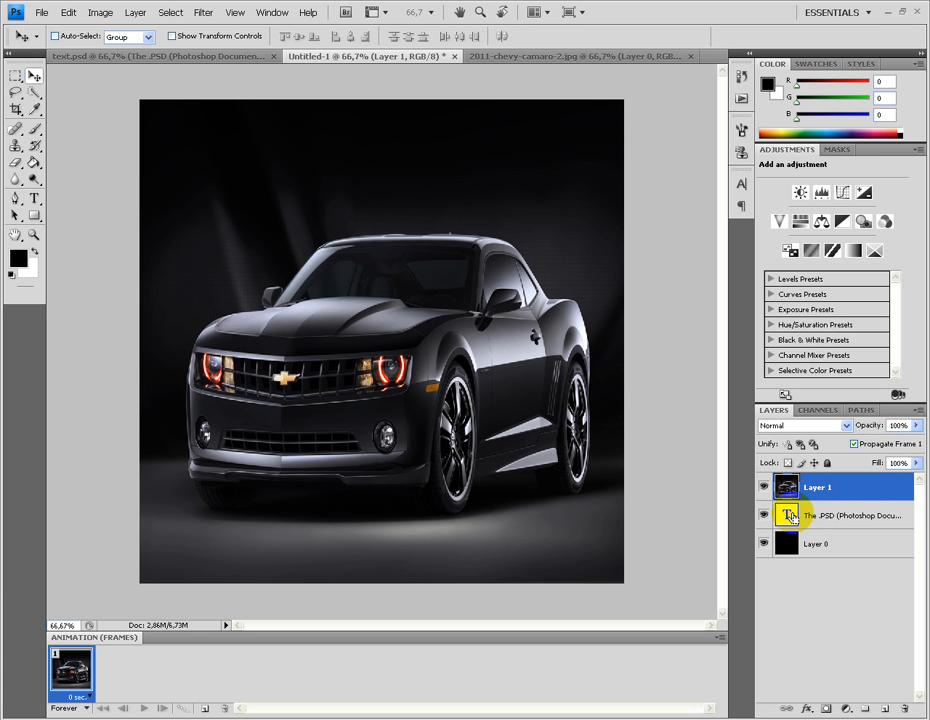
pyautogui.keyDown('ctrl'); pyautogui.click(788, 515); pyautogui.keyUp('ctrl')
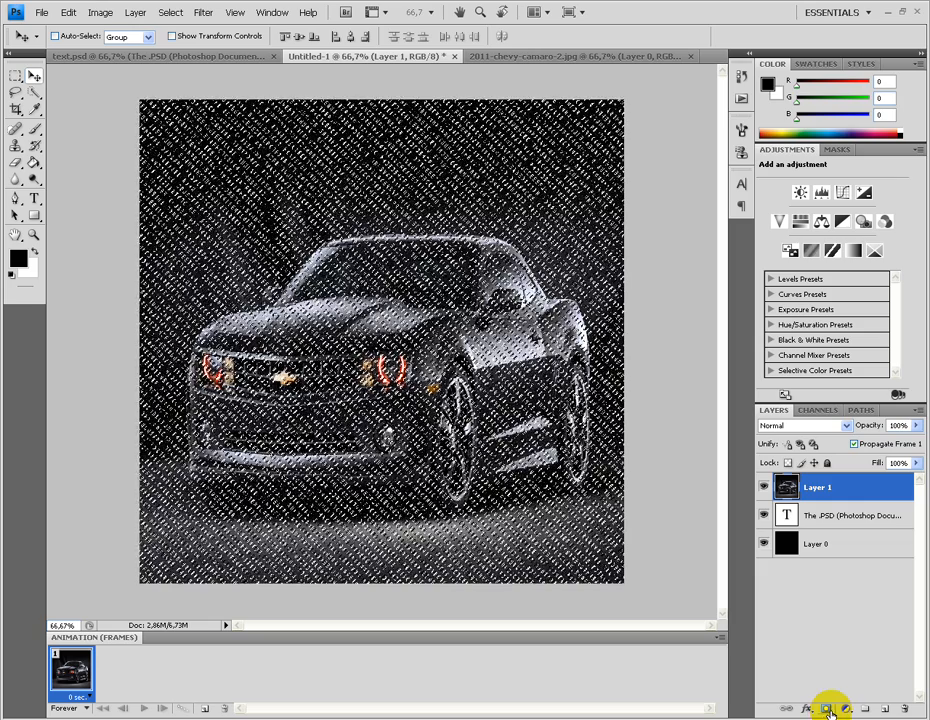
pyautogui.click(826, 708)
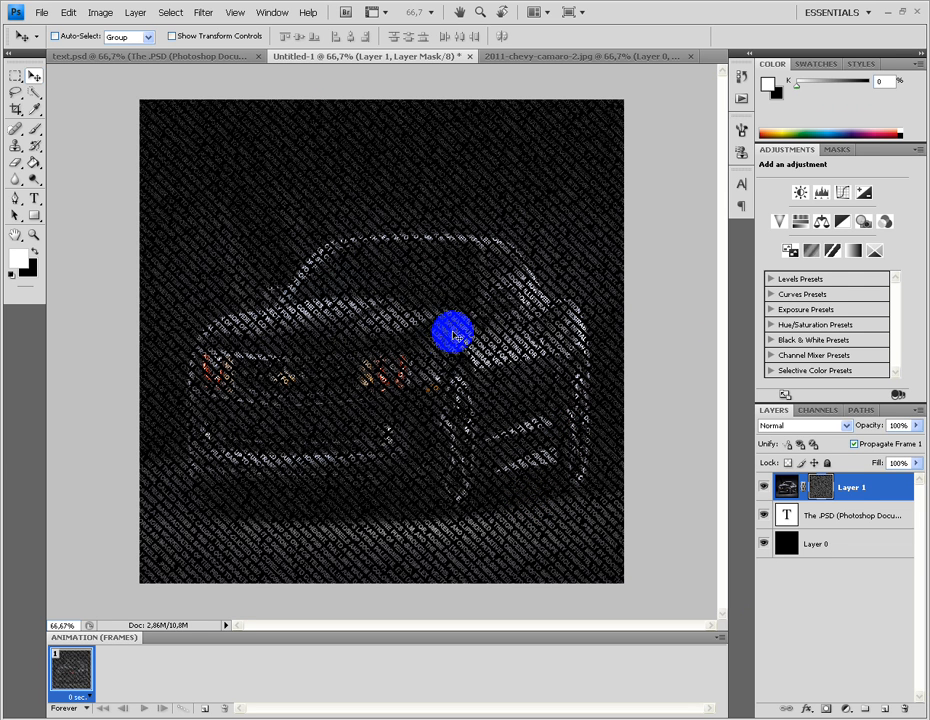
# Step: Apply a Brightness/Contrast adjustment with brightness 30 and contrast 30 while the car layer's mask is active
pyautogui.click(100, 12)
pyautogui.moveTo(121, 50)
pyautogui.click(255, 47)
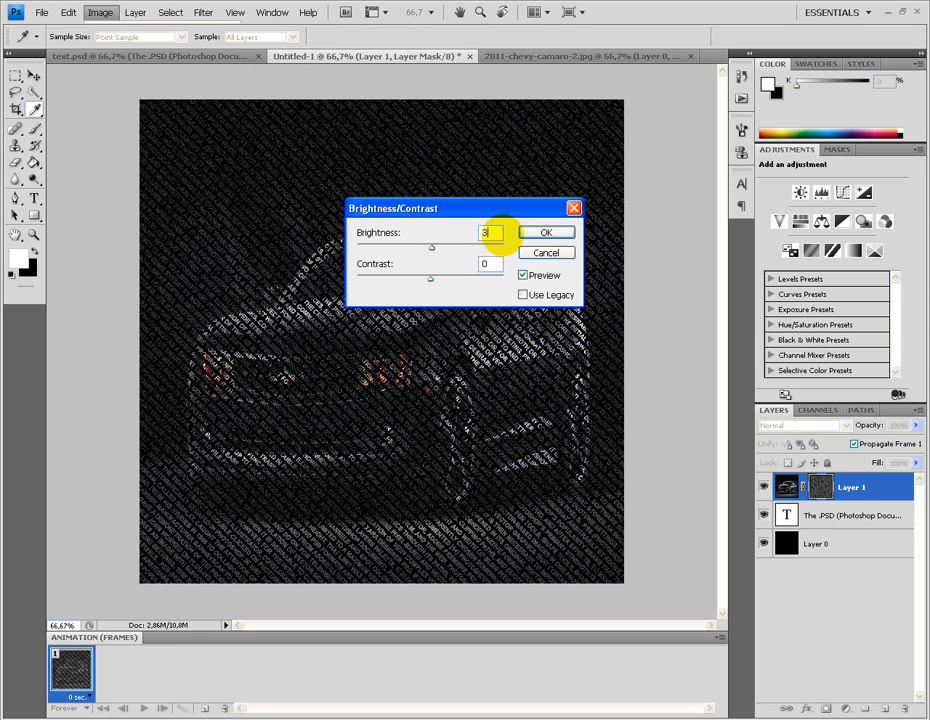
pyautogui.moveTo(492, 265); pyautogui.dragTo(464, 268)
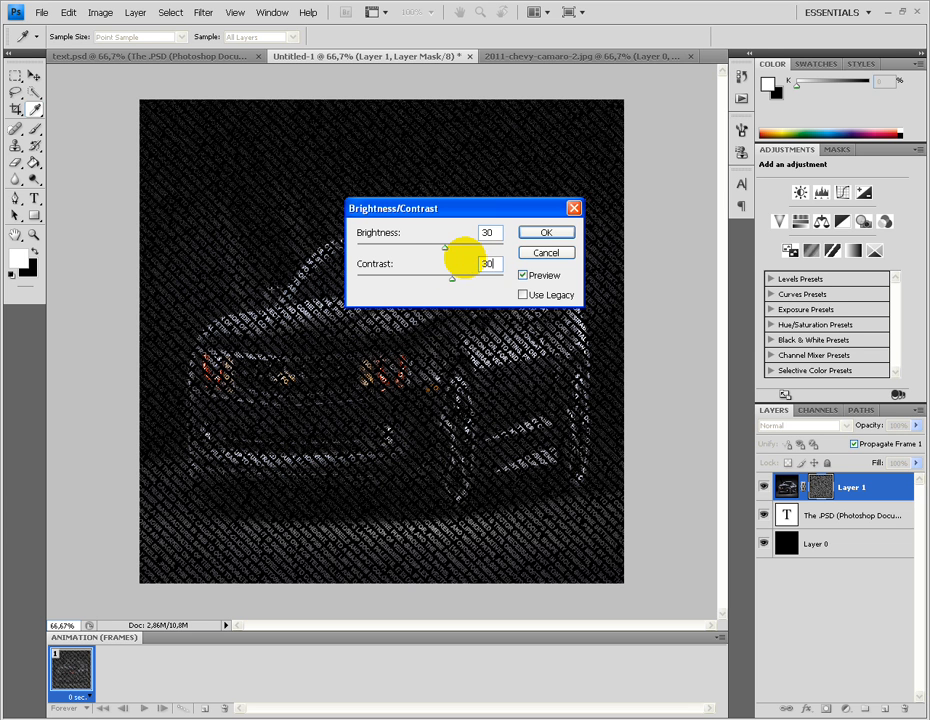
pyautogui.click(547, 233)
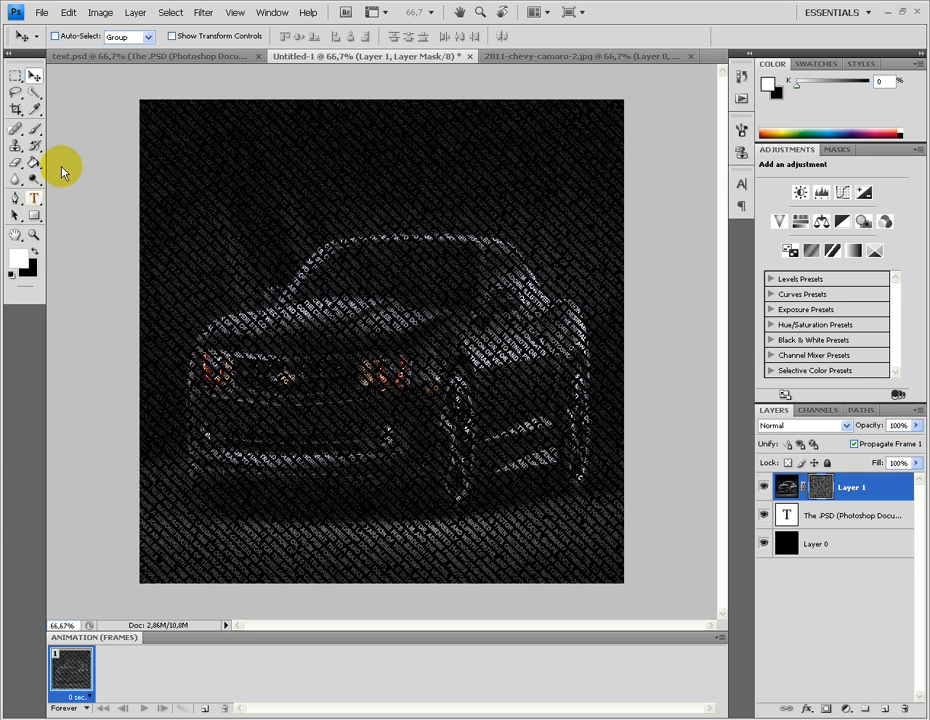
# Step: Copy the Geops.Ge and LEarN More About ps text layers from text.psd into Untitled-1, placing them below the car
pyautogui.click(135, 55)
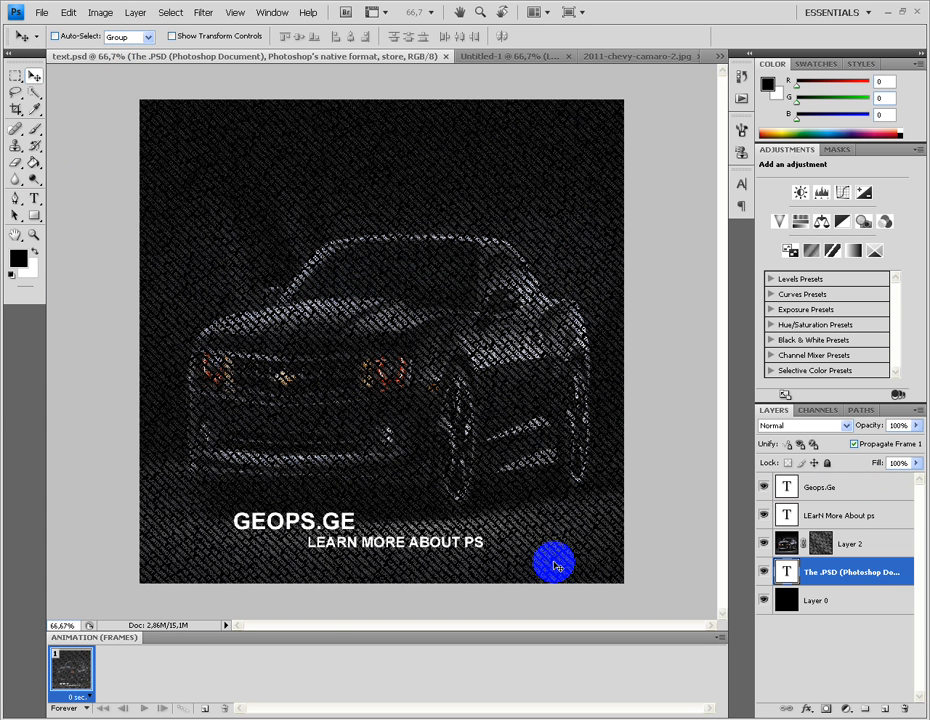
pyautogui.click(843, 494)
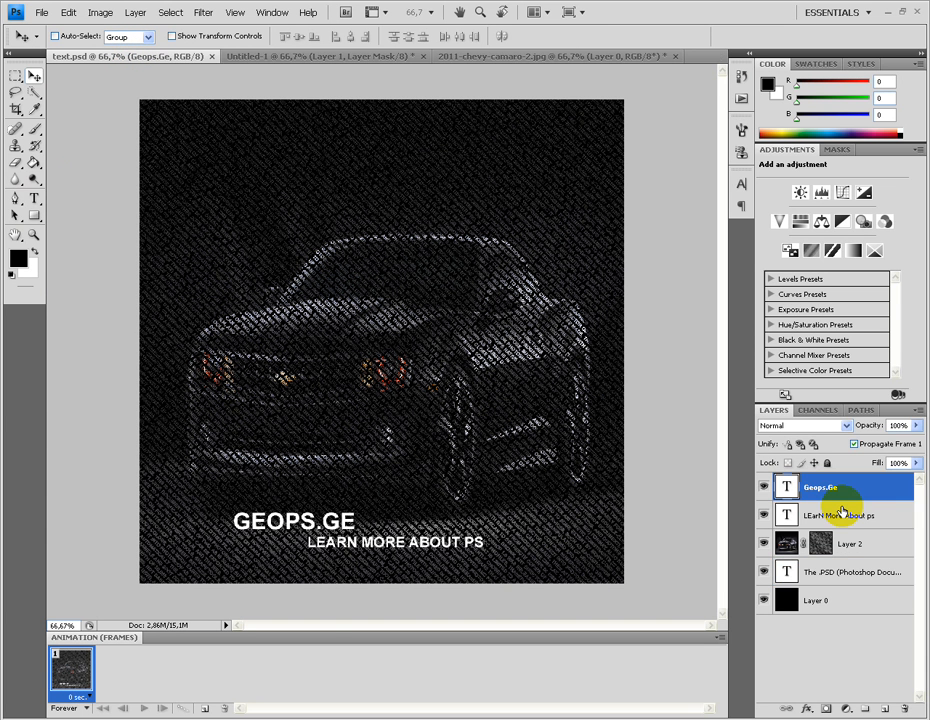
pyautogui.keyDown('shift'); pyautogui.click(826, 516); pyautogui.keyUp('shift')
pyautogui.moveTo(259, 482); pyautogui.dragTo(432, 77)
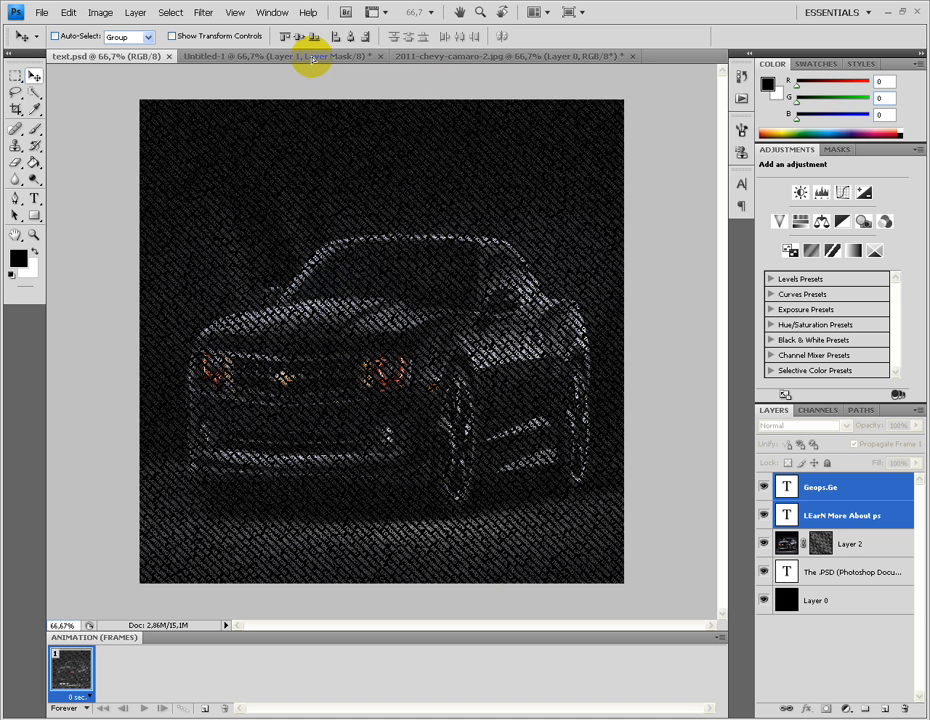
pyautogui.moveTo(313, 59); pyautogui.dragTo(311, 535)
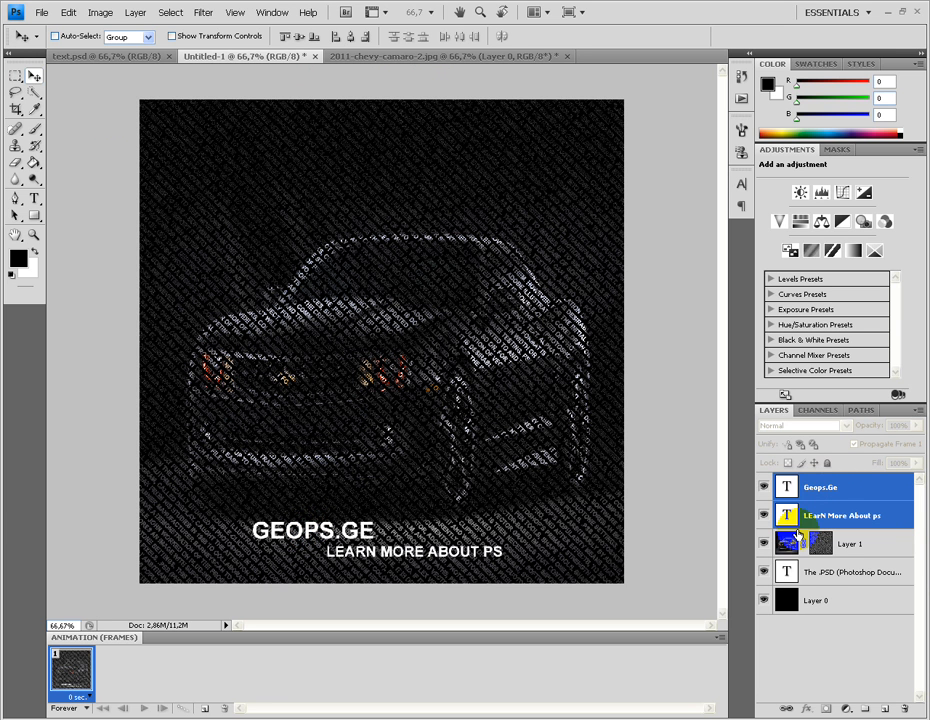
pyautogui.click(362, 487)
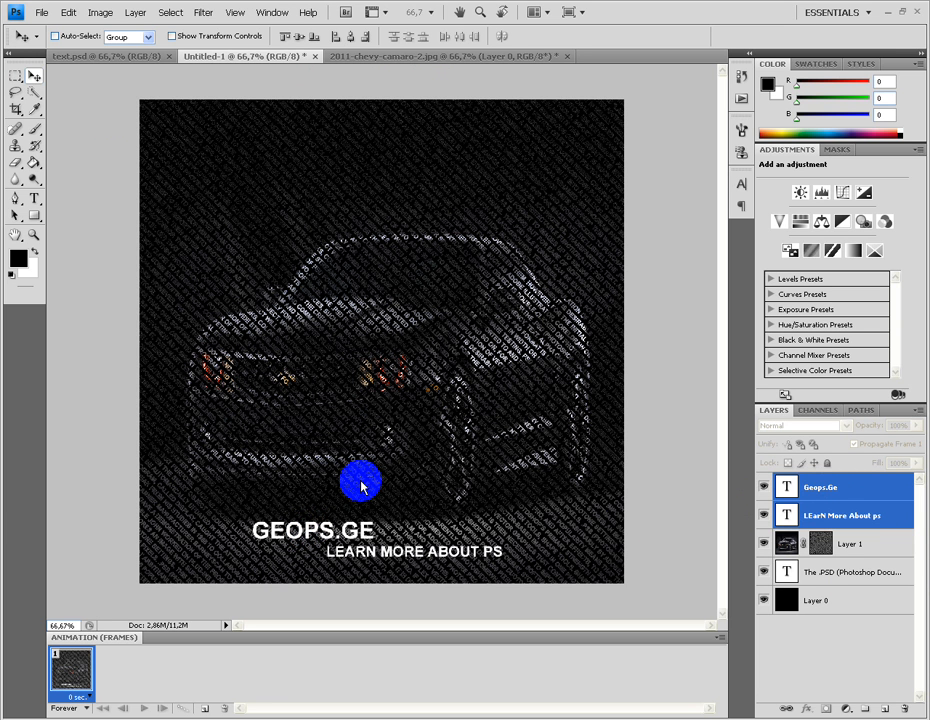